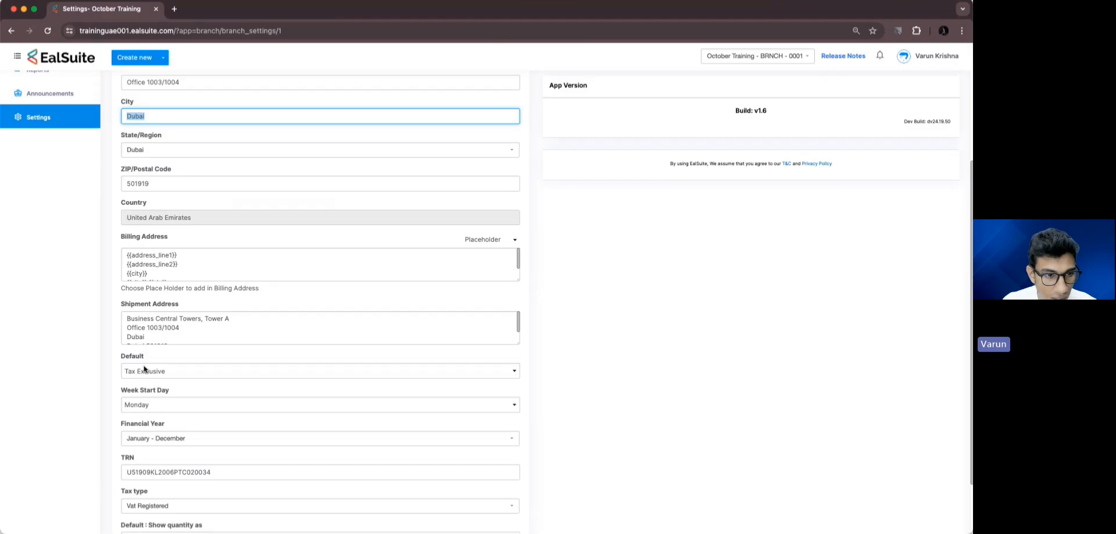
- Return to the dashboard and open the October Training branch's settings in a separate browser tab
scroll(144, 368, up, 5)
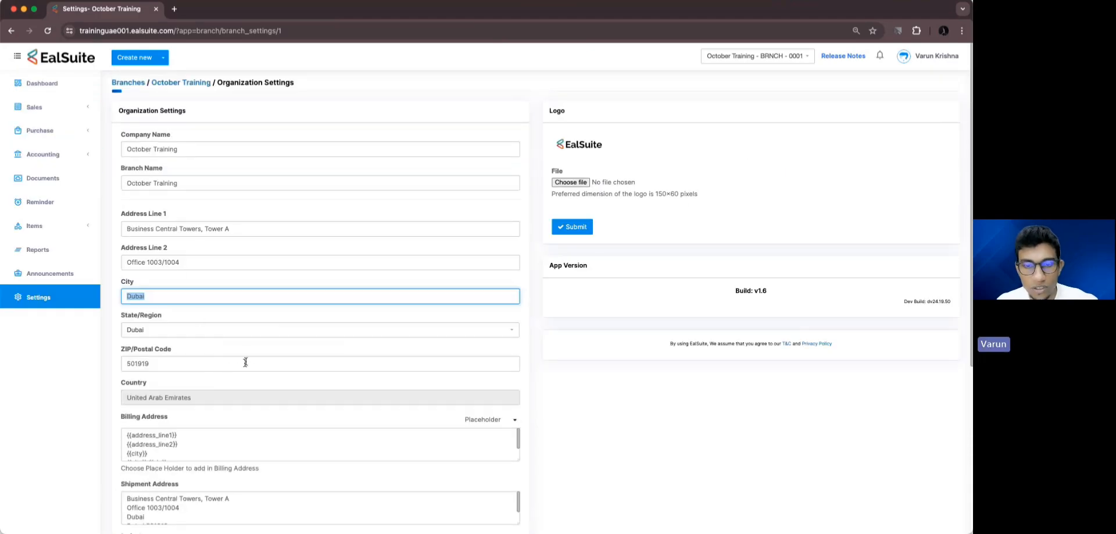
click(60, 84)
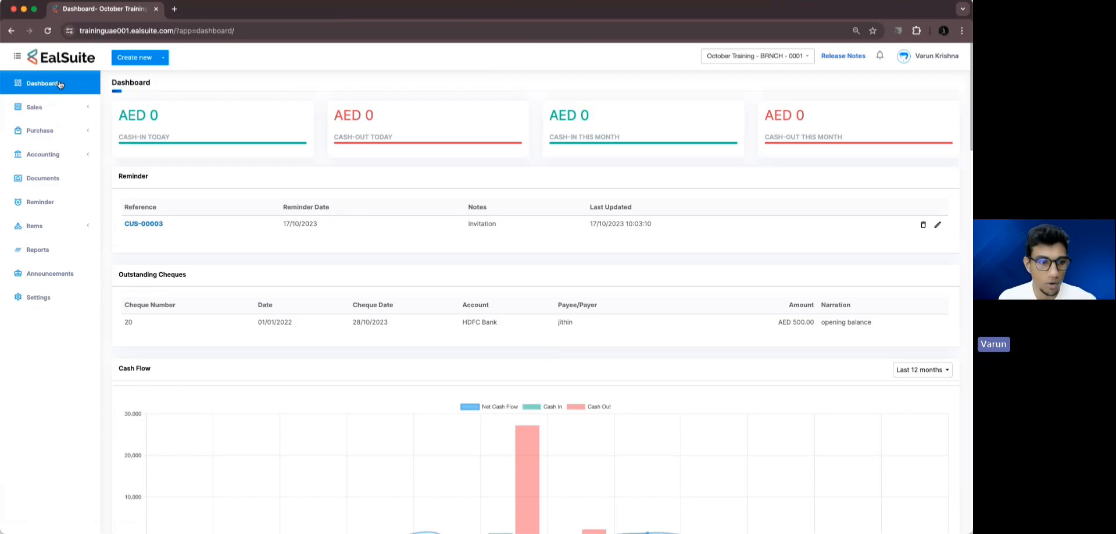
super+click(61, 298)
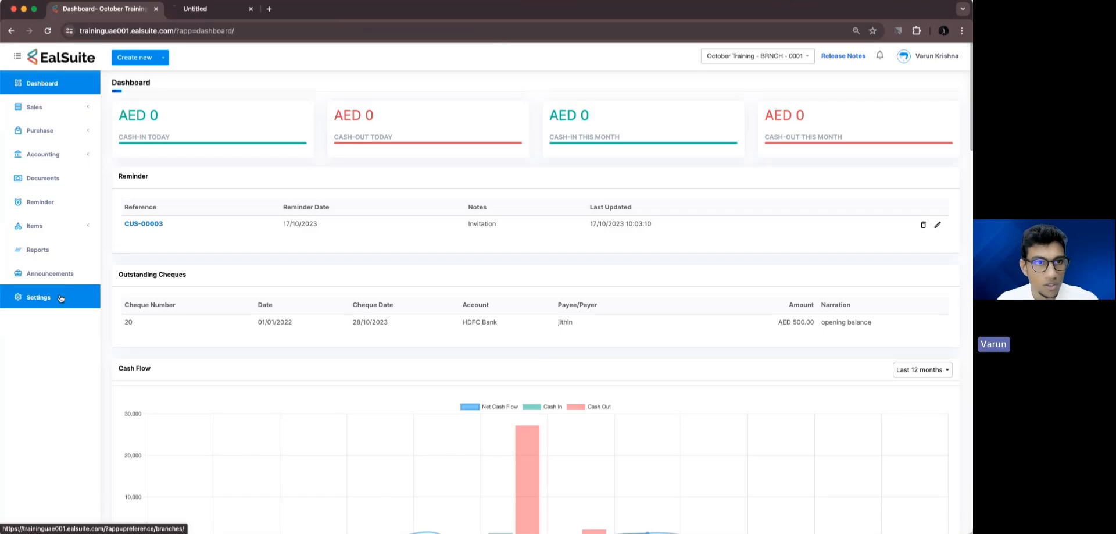
click(198, 10)
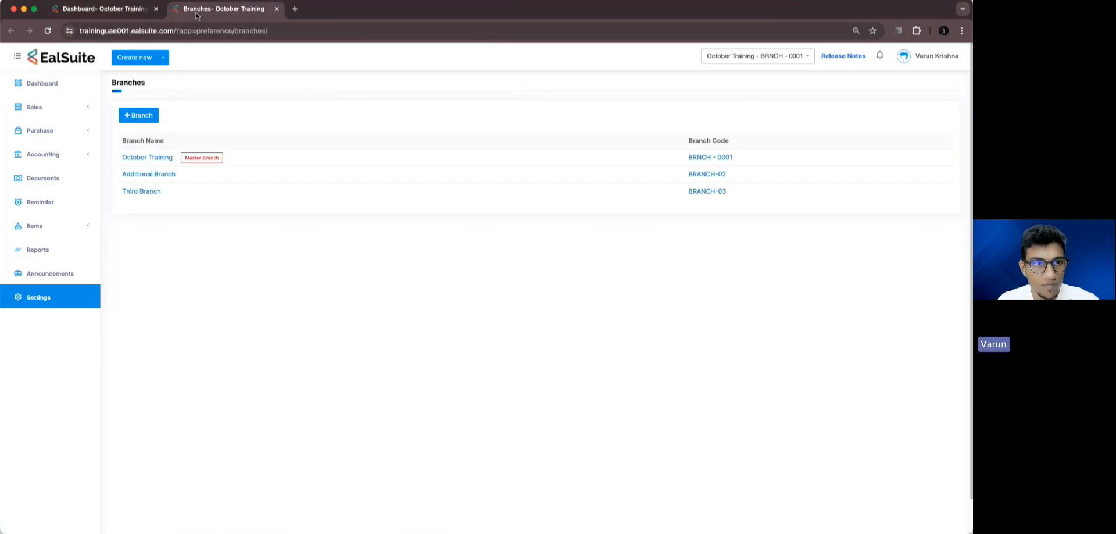
click(164, 157)
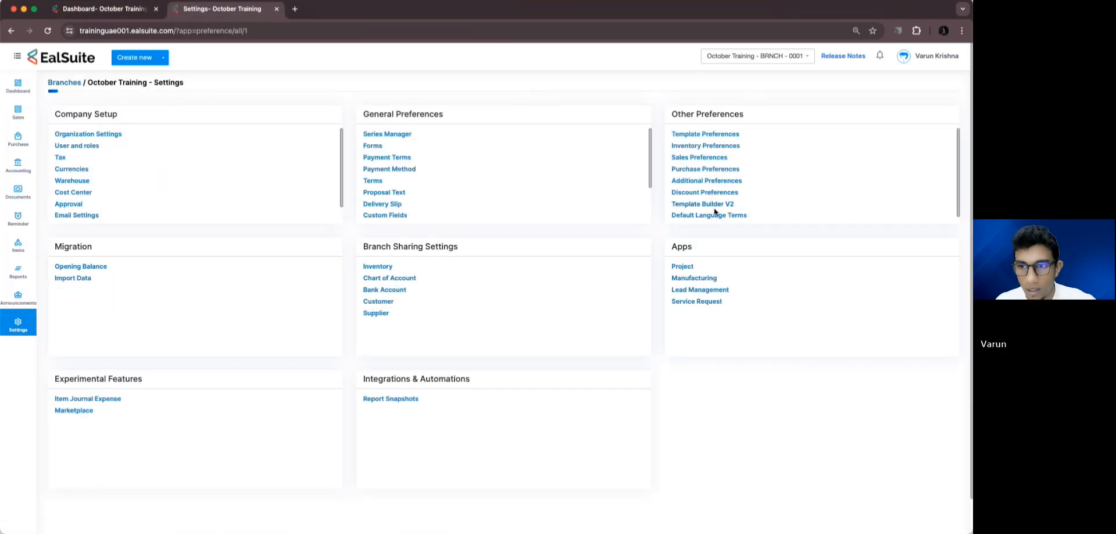
- Open the branch's default language terms for Arabic and review the translations from Modules through Tables
scroll(716, 212, down, 1)
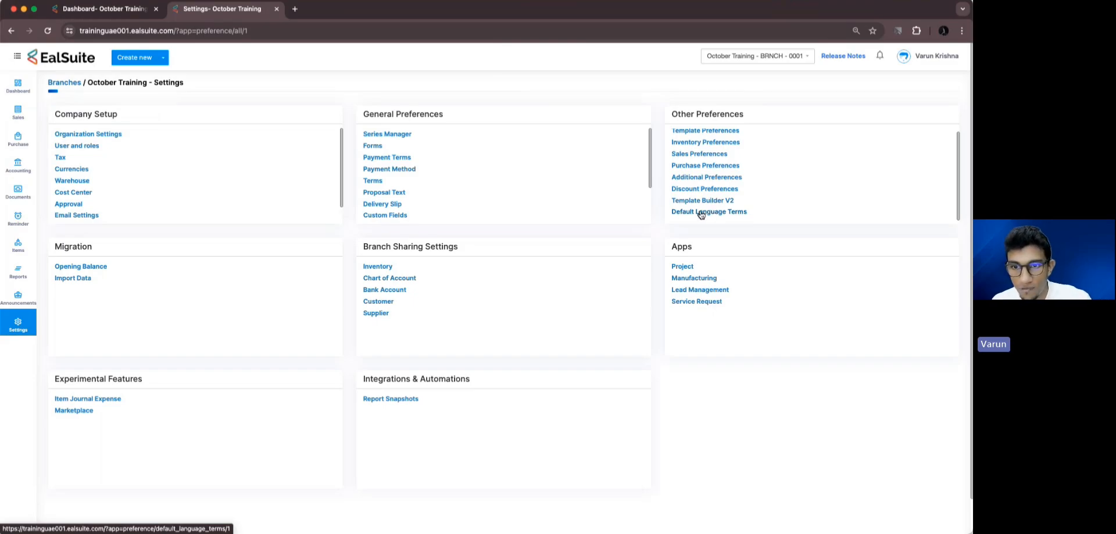
click(701, 213)
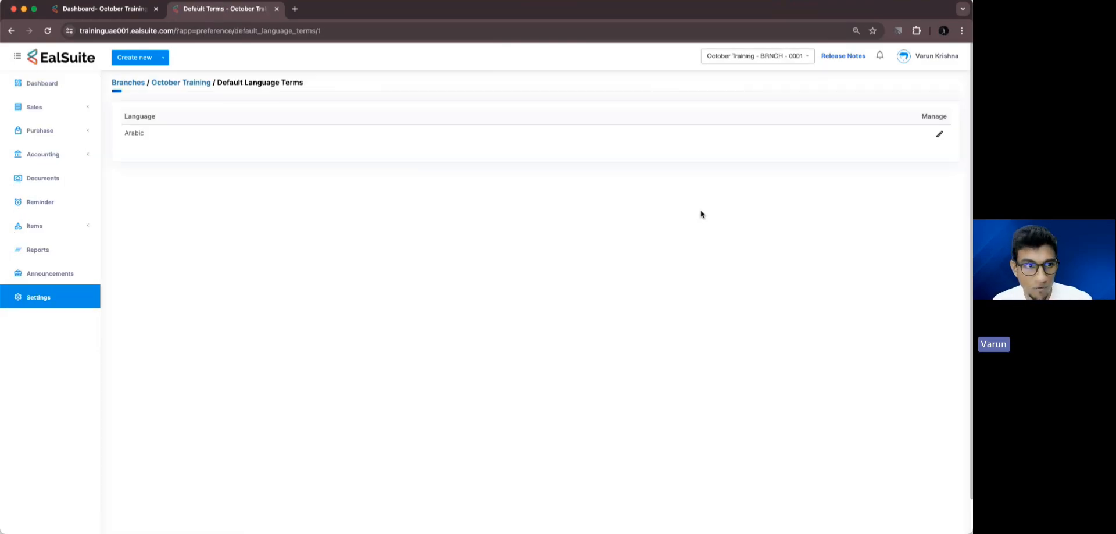
click(940, 136)
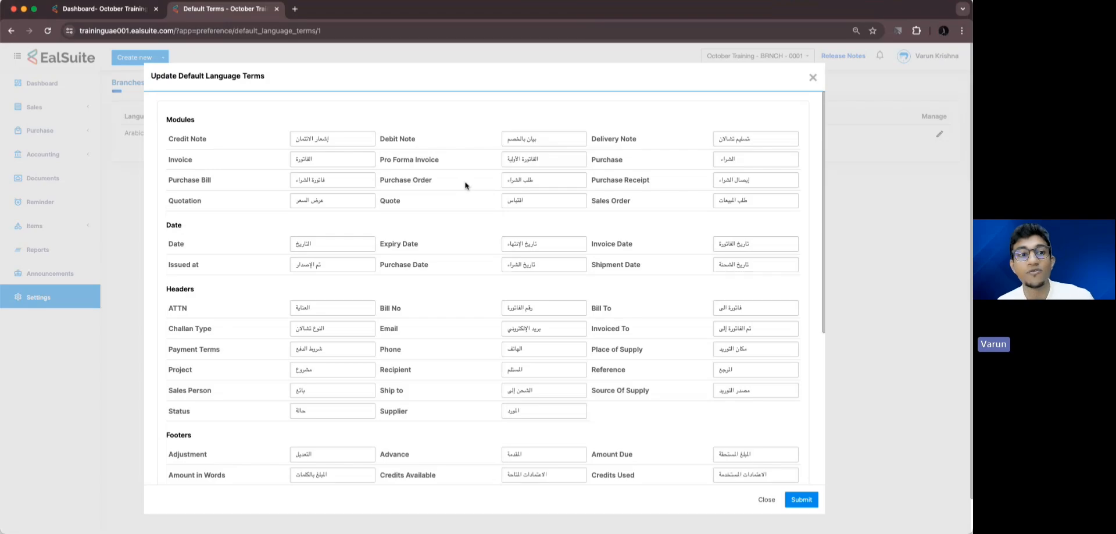
scroll(361, 163, down, 3)
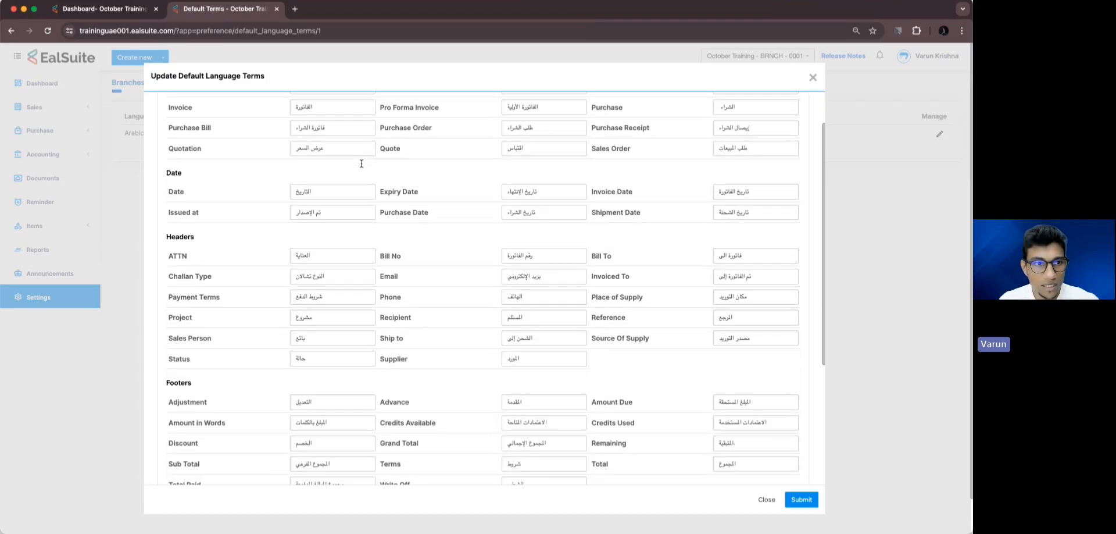
scroll(361, 163, down, 2)
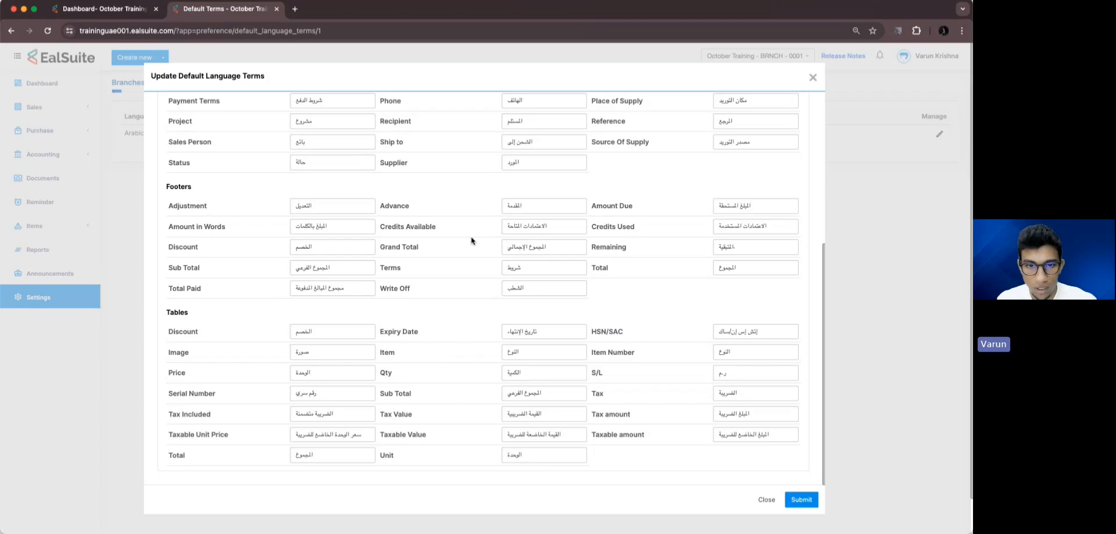
scroll(473, 241, up, 5)
scroll(456, 254, down, 5)
scroll(456, 254, up, 5)
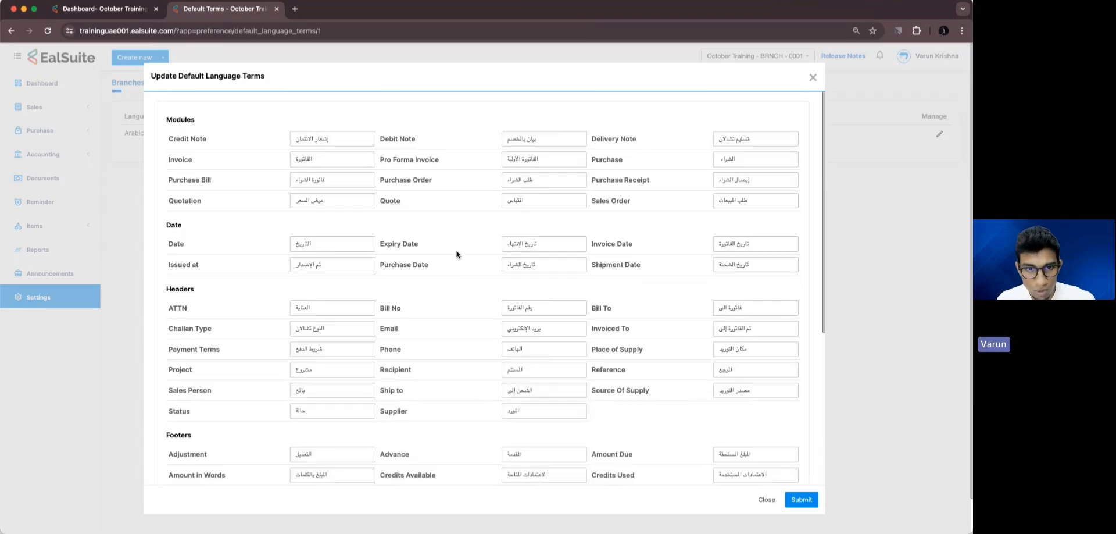
- Try replacing the Arabic translation of Advance under Footers with "efdf" and close the terms without submitting
scroll(465, 253, down, 4)
click(520, 247)
double_click(520, 247)
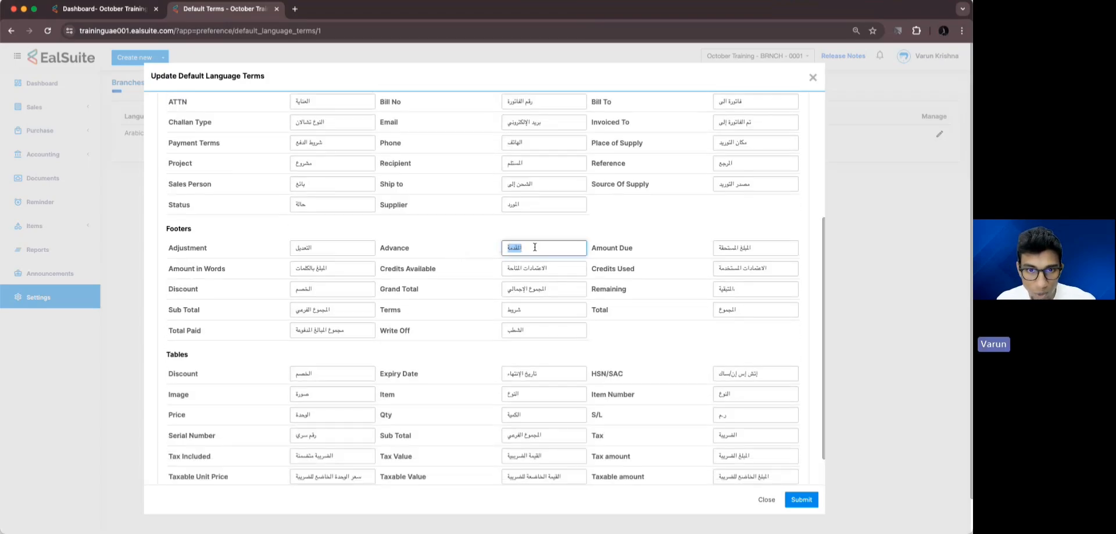
text(efdf)
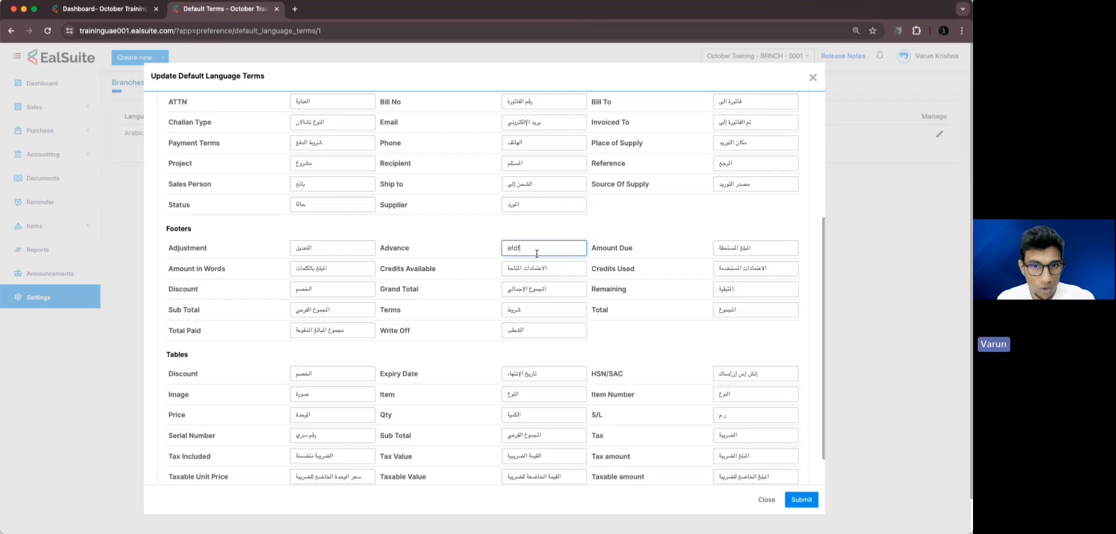
click(547, 232)
click(765, 501)
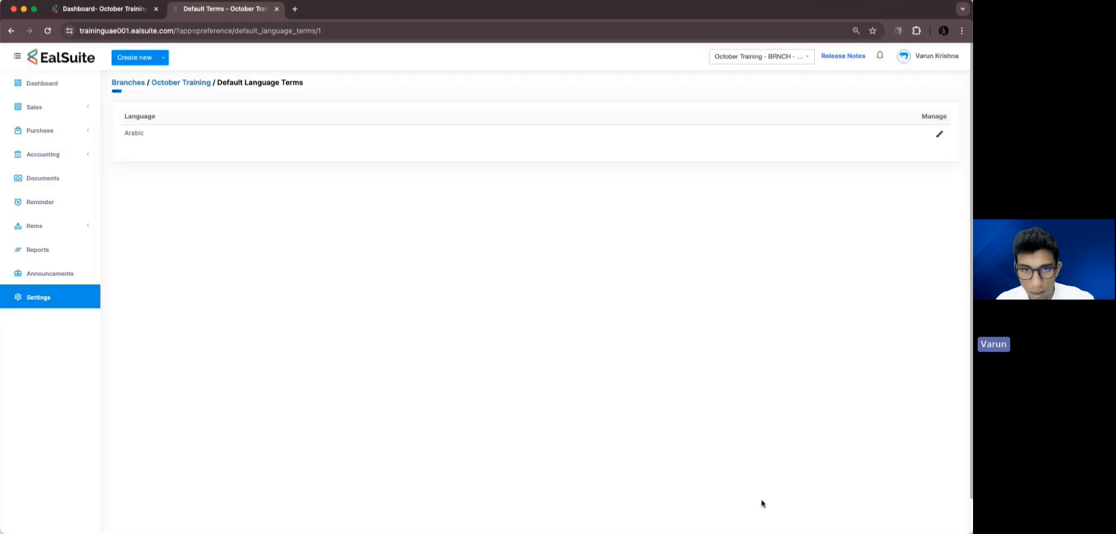
- Reopen the Arabic default language terms, check the Footers and Tables translations, and submit them
click(939, 134)
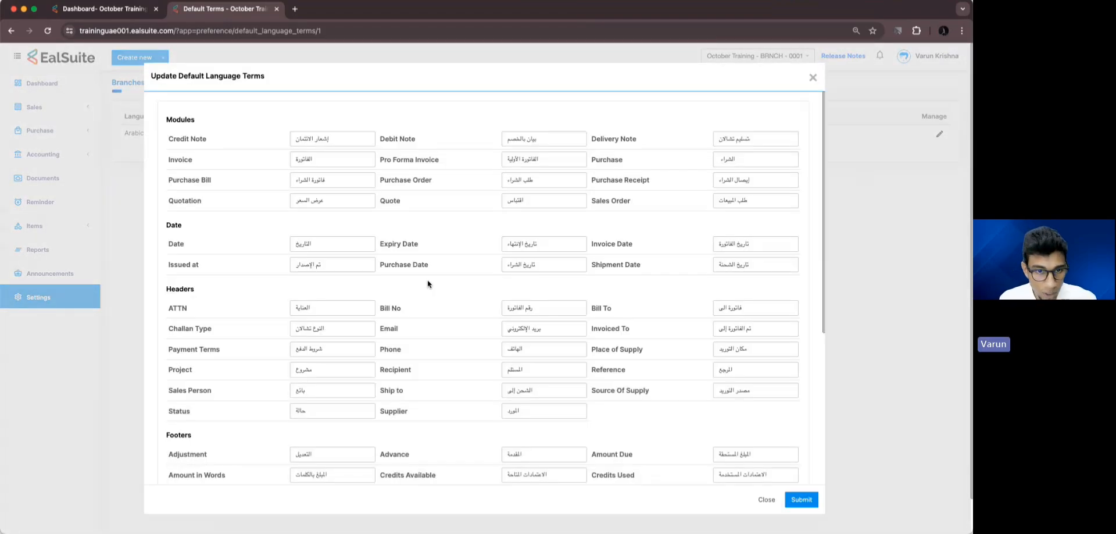
scroll(427, 282, down, 3)
scroll(424, 282, down, 1)
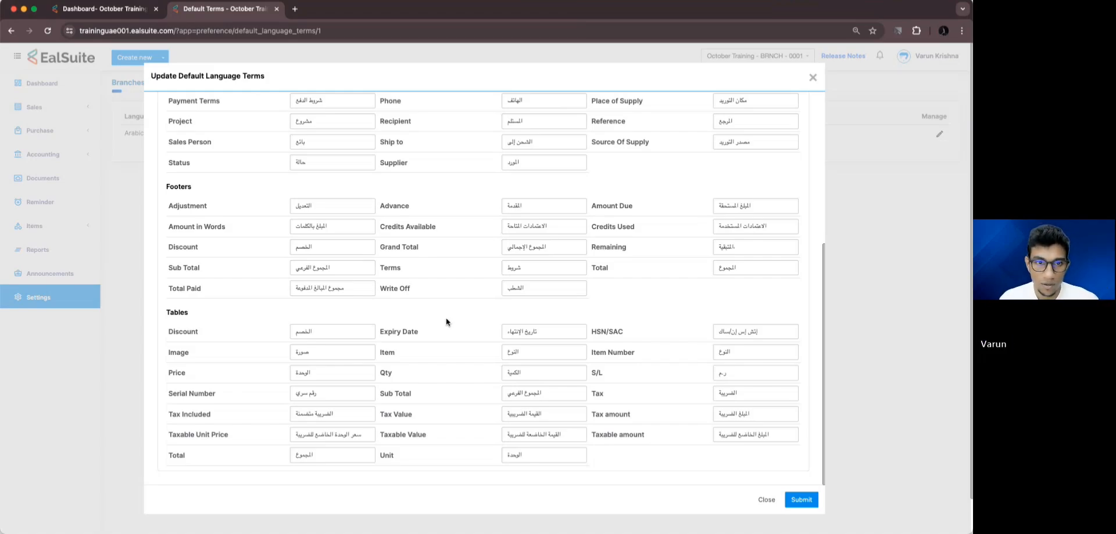
click(799, 499)
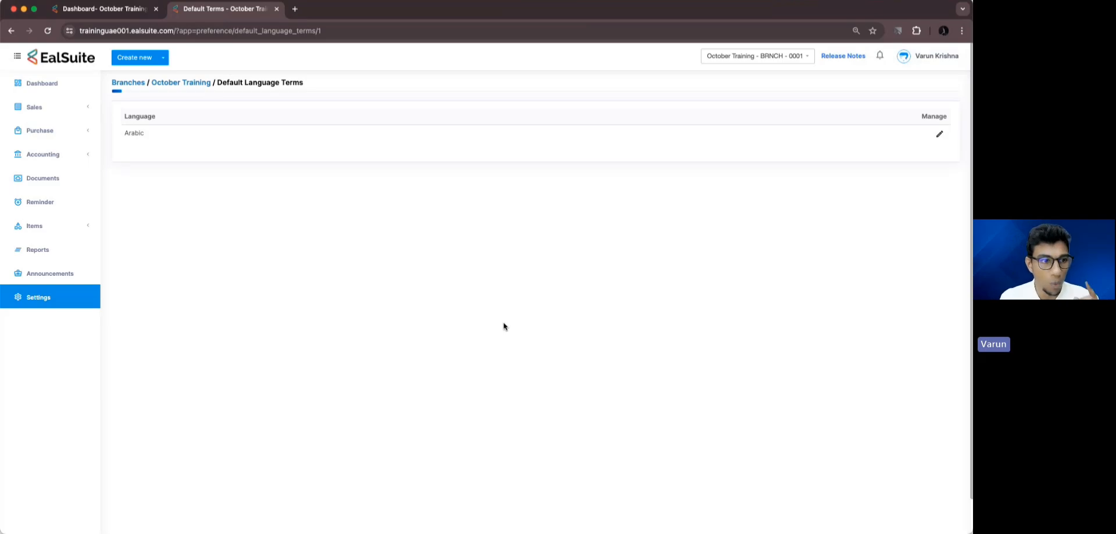
- Open the Template Builder V2 list in the October Training branch's settings
click(66, 295)
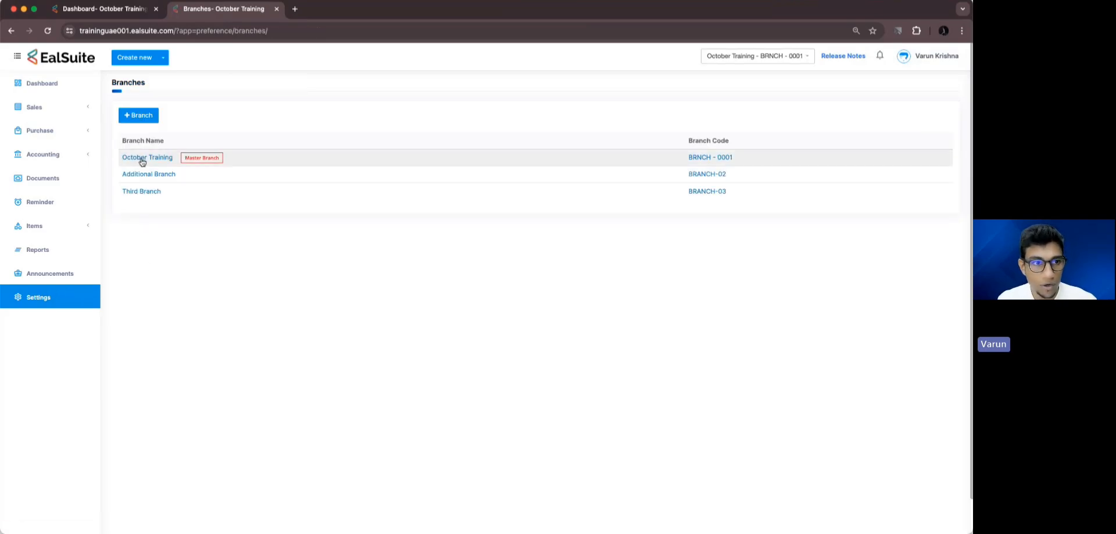
click(141, 160)
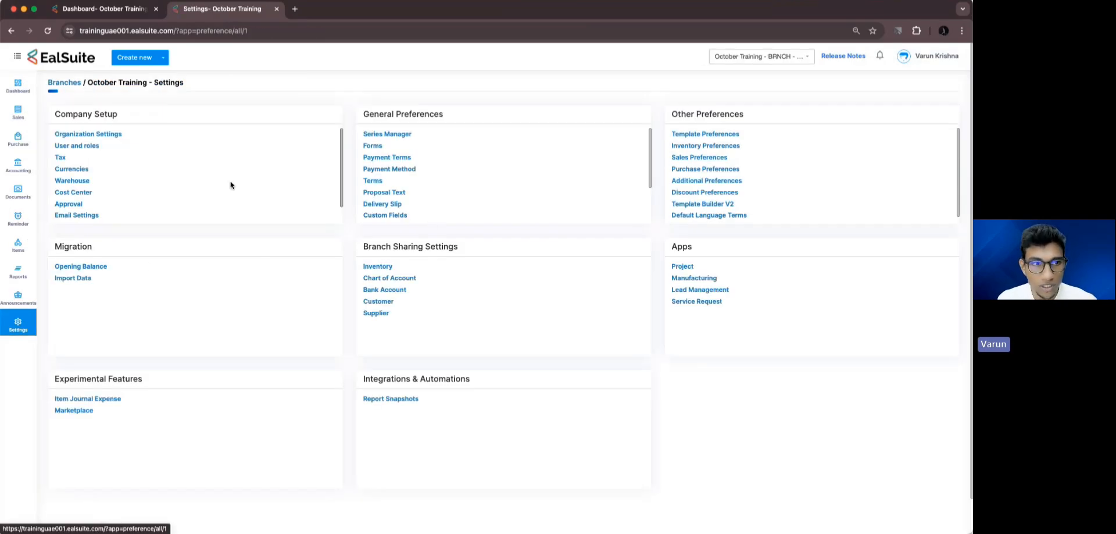
click(714, 205)
- Create a template named "Invoice Template_Arabic" for the Invoice module
click(163, 119)
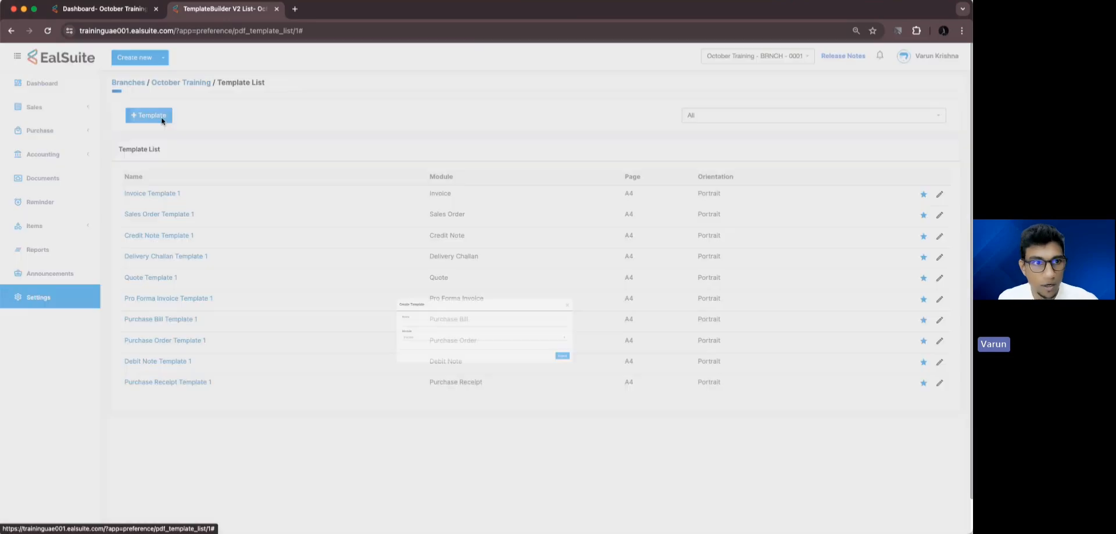
click(333, 267)
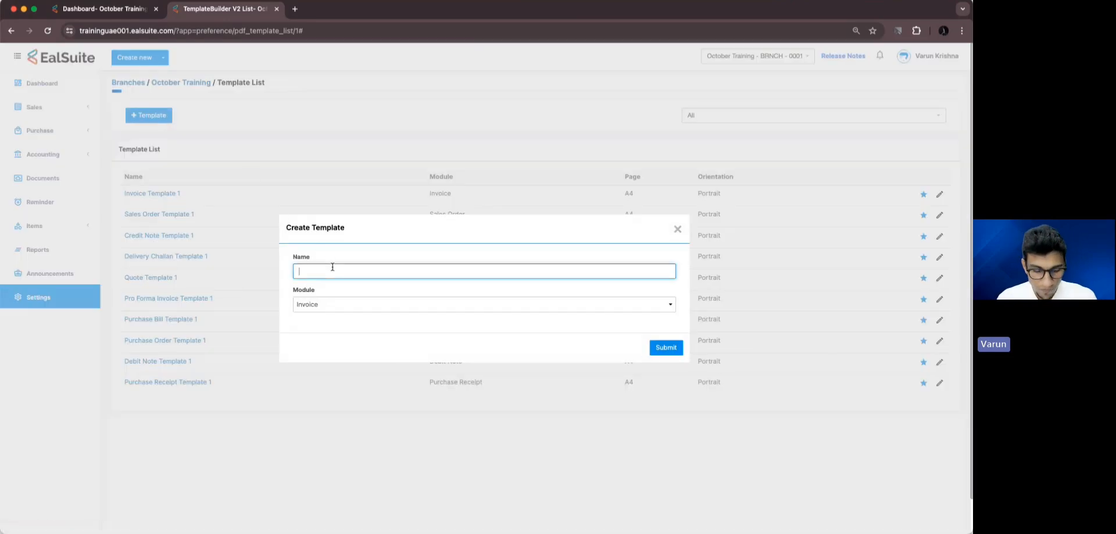
text(In)
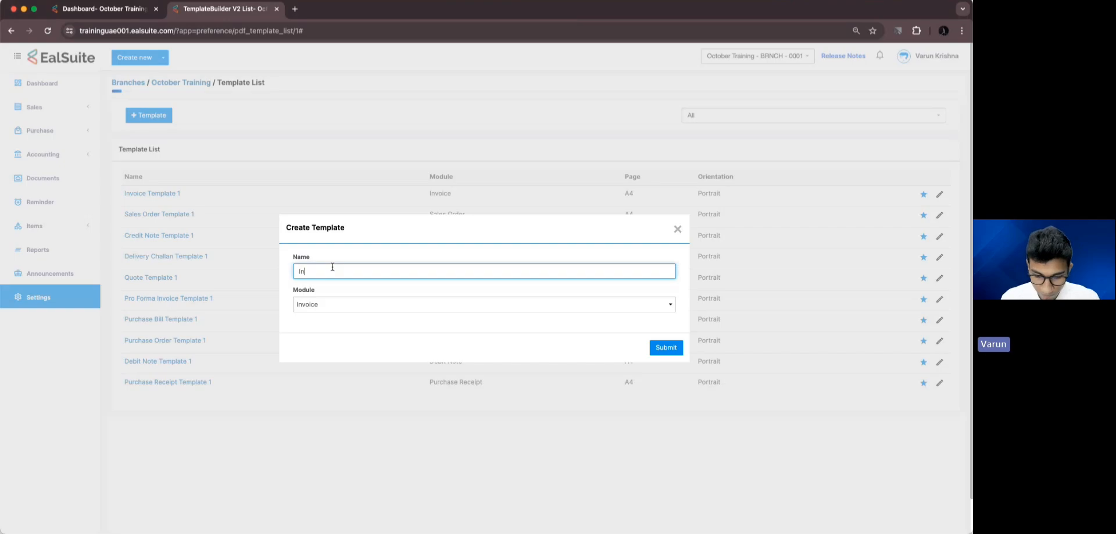
text(voice Tem)
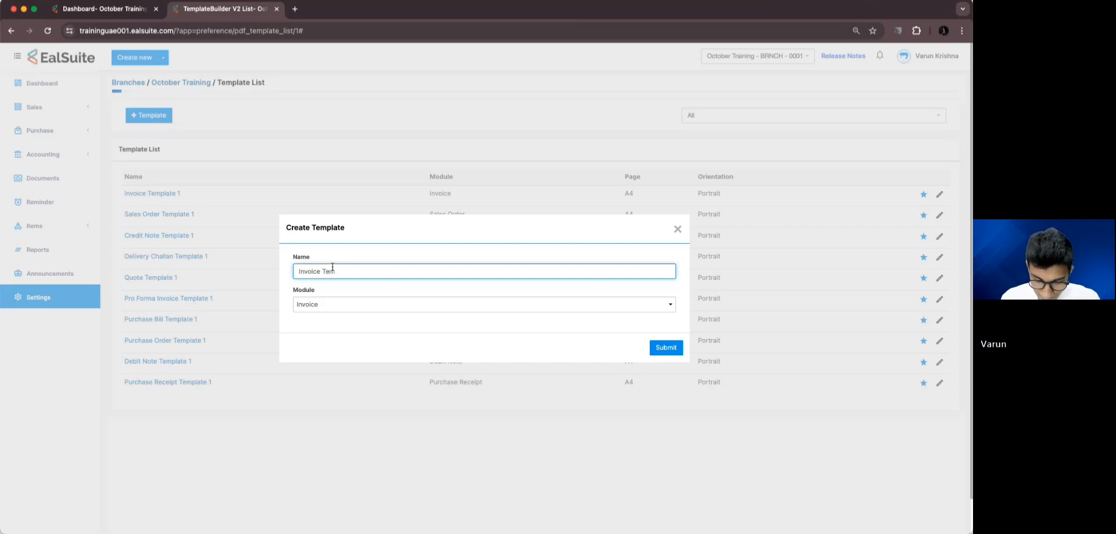
text(plate )
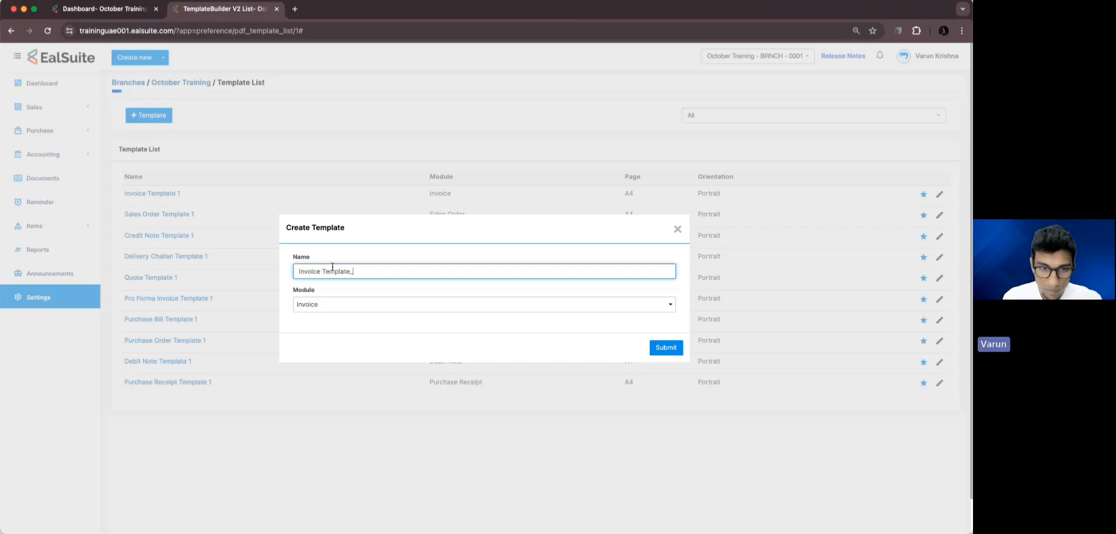
text(Arav)
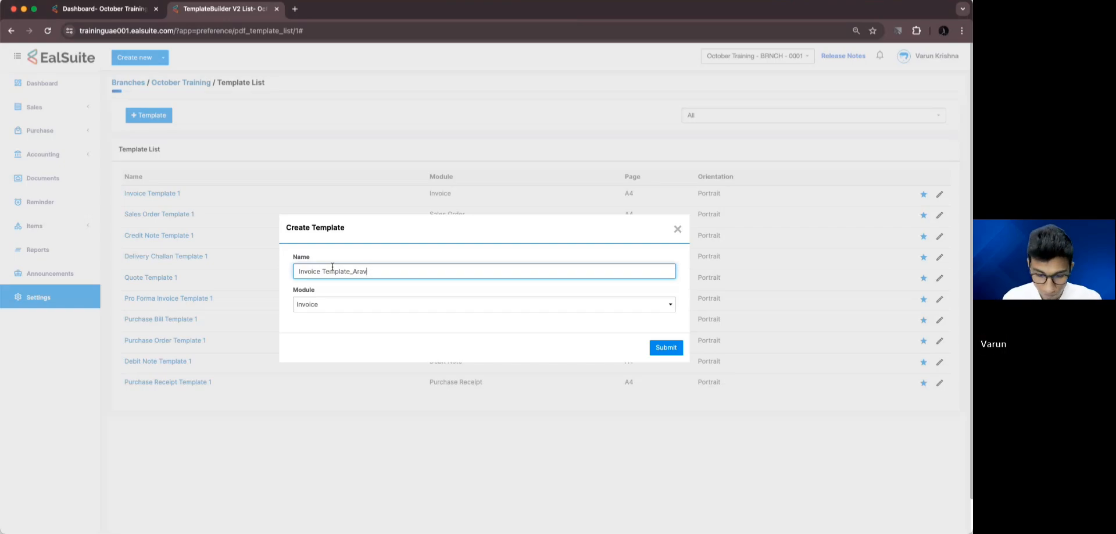
text(icbu)
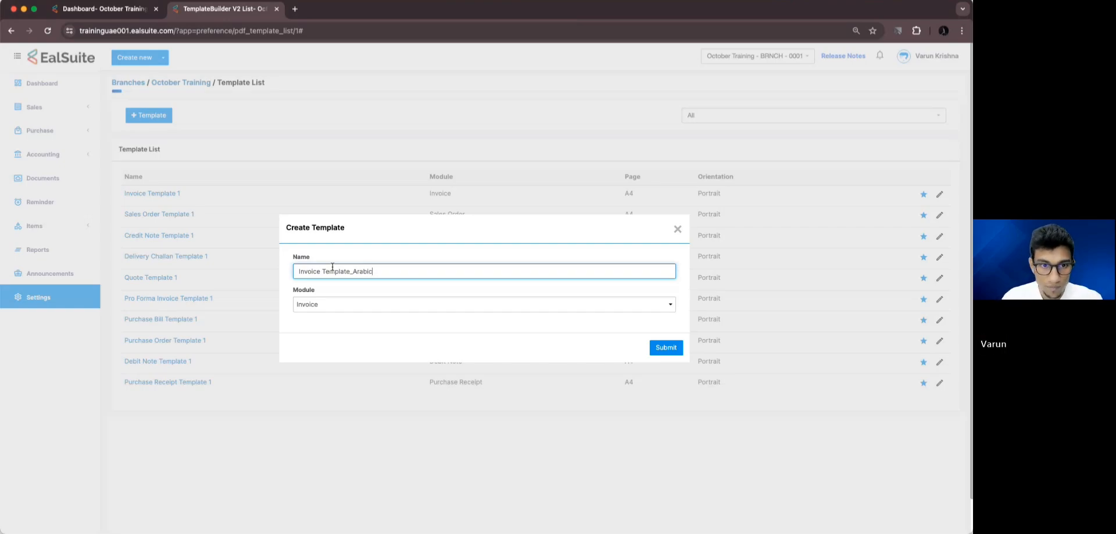
click(667, 347)
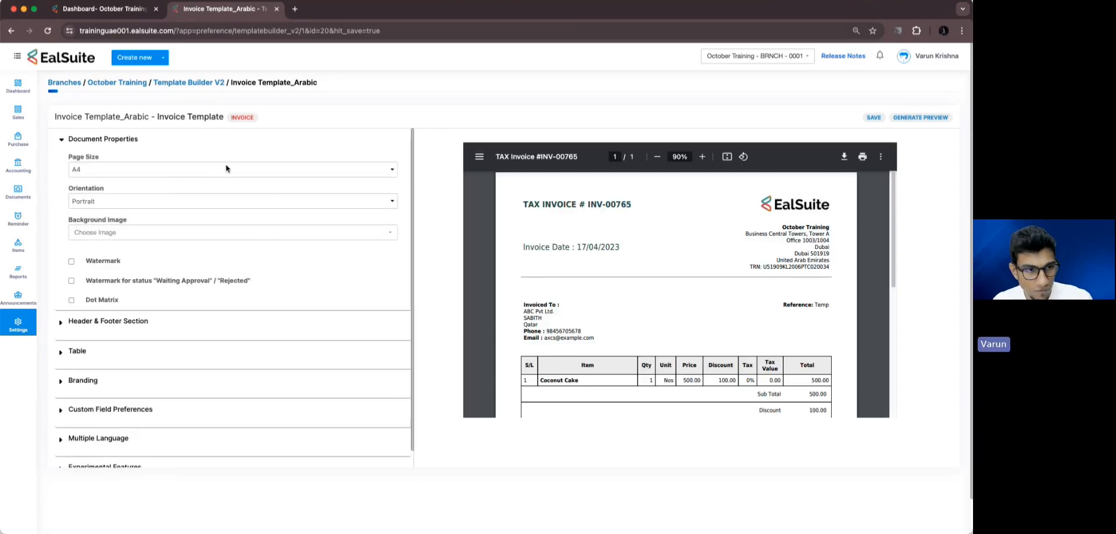
- Enable multiple language for the invoice template with Arabic as the language
scroll(156, 309, down, 1)
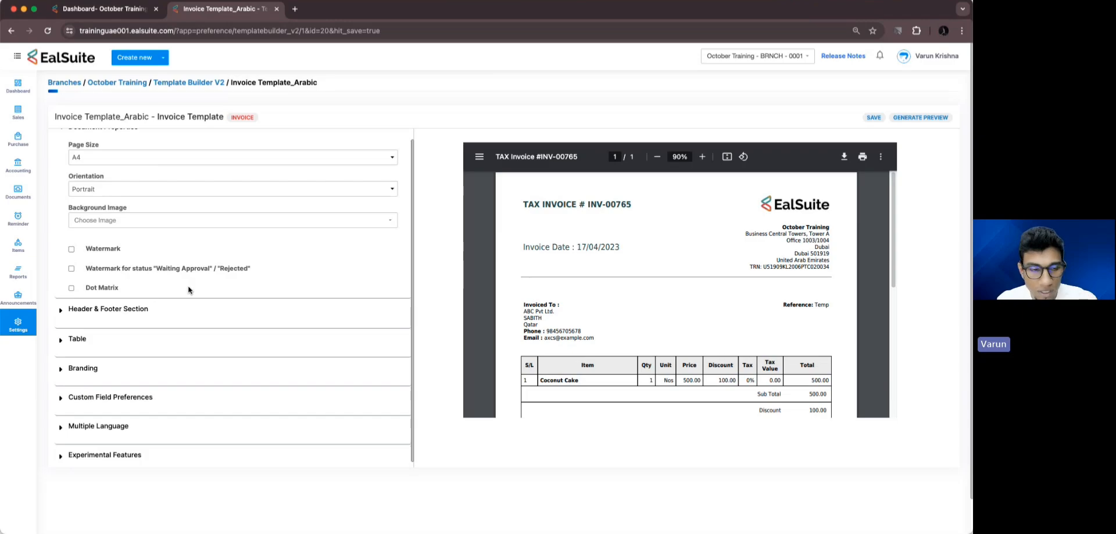
click(83, 427)
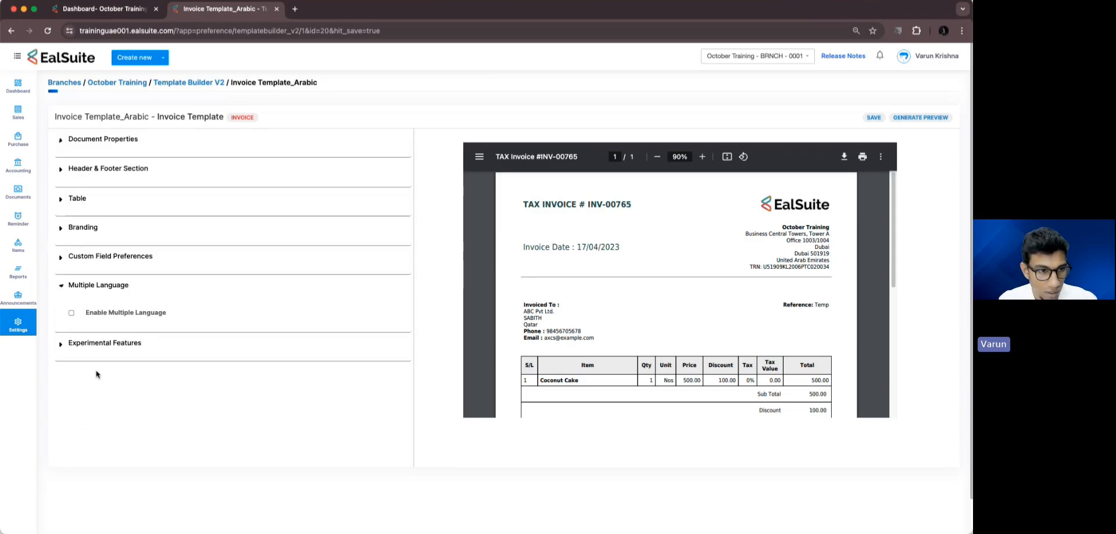
click(71, 313)
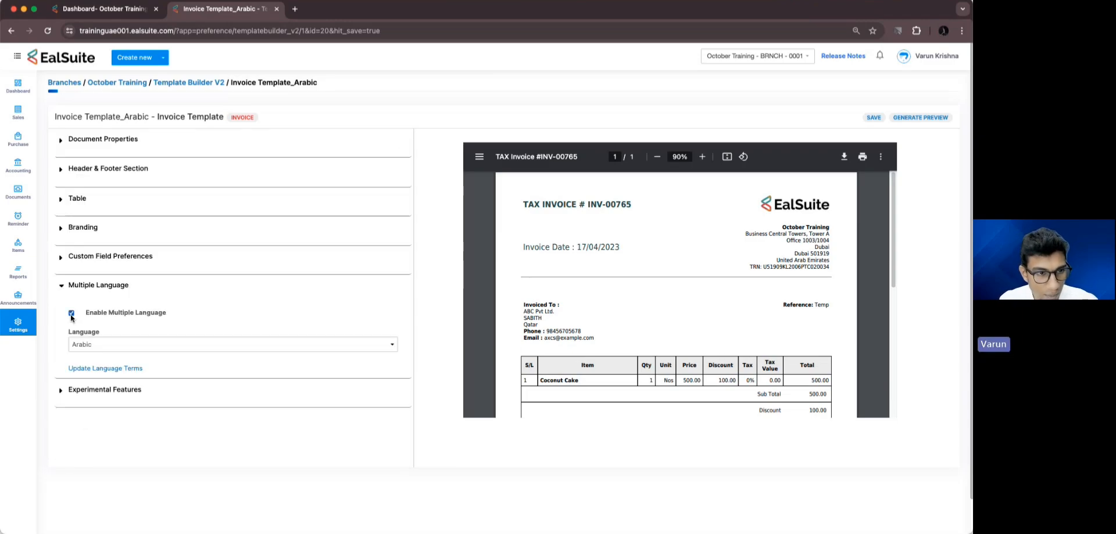
click(87, 345)
click(89, 347)
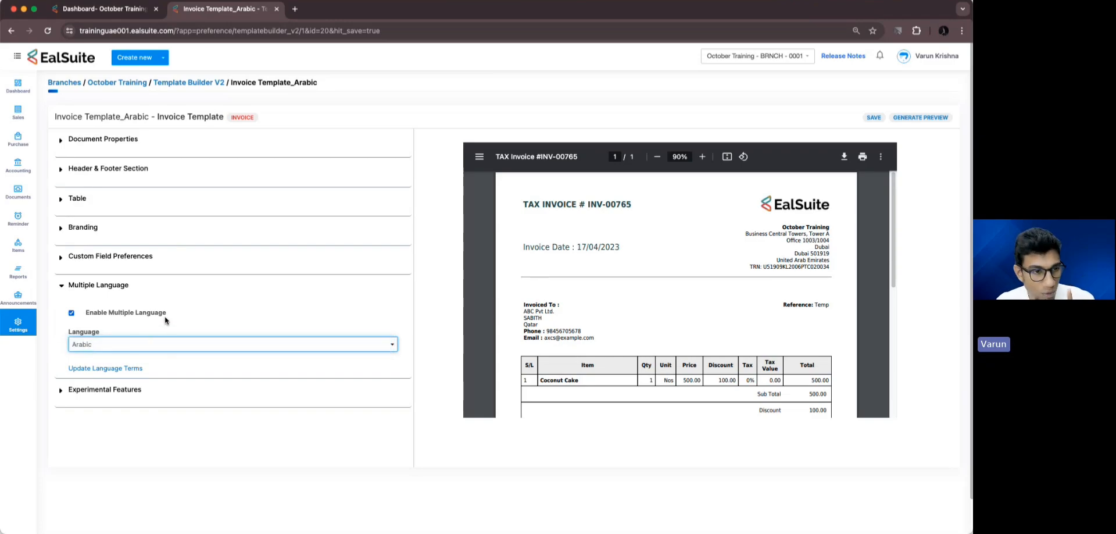
- Open the template's language terms and review its Arabic general and table translations
click(124, 370)
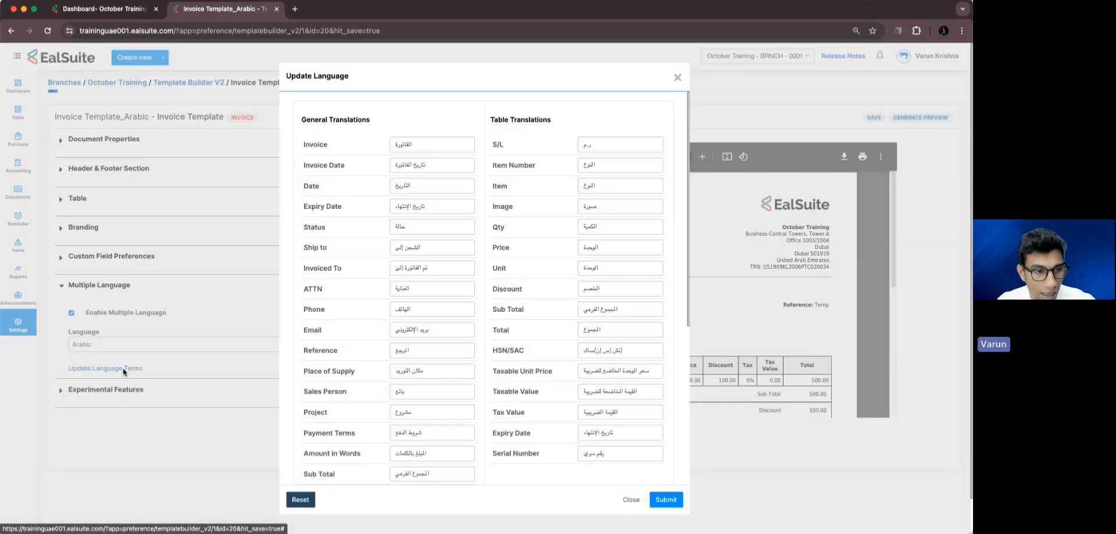
scroll(367, 349, down, 5)
scroll(367, 349, up, 5)
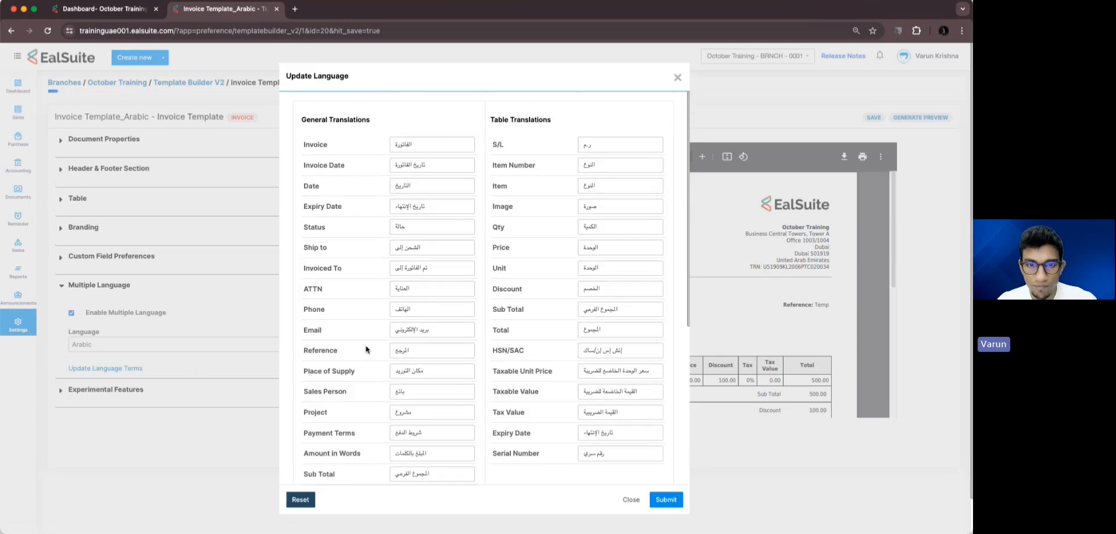
scroll(367, 349, down, 5)
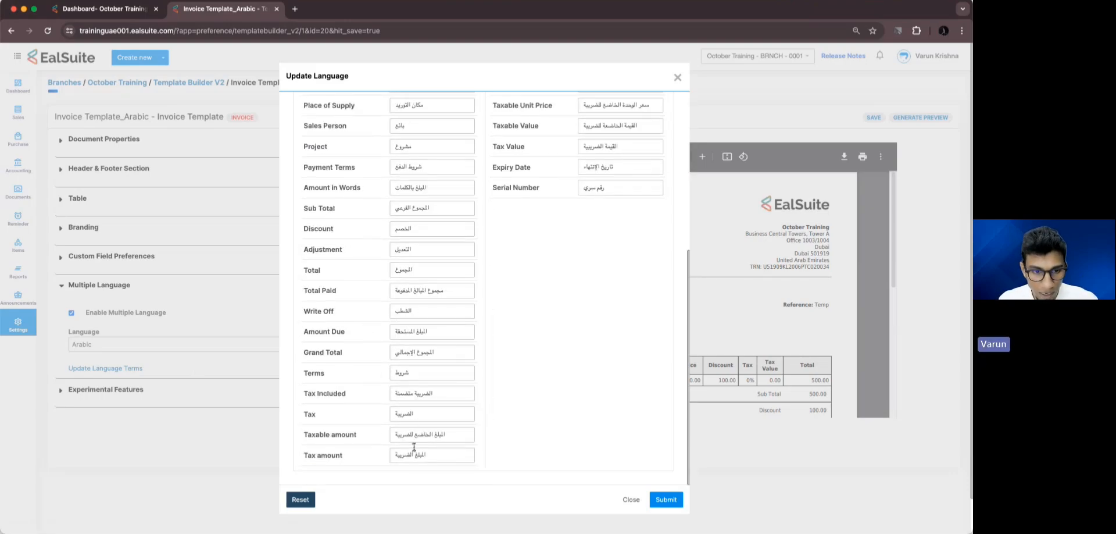
scroll(414, 430, up, 5)
scroll(436, 349, down, 5)
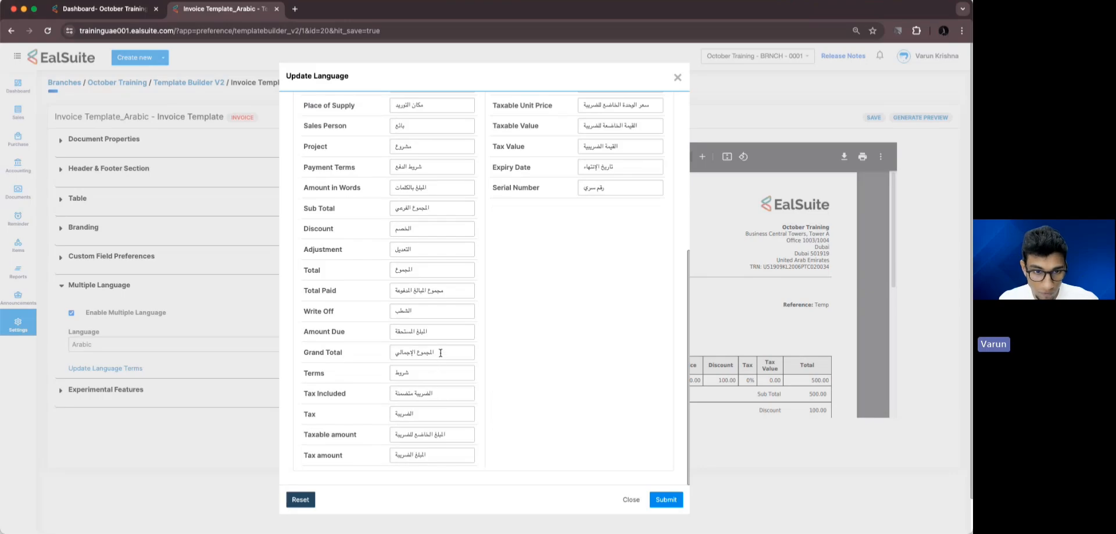
- Set the Grand Total translation in the template's general translations to "Grand Total" and submit the language terms
triple_click(440, 352)
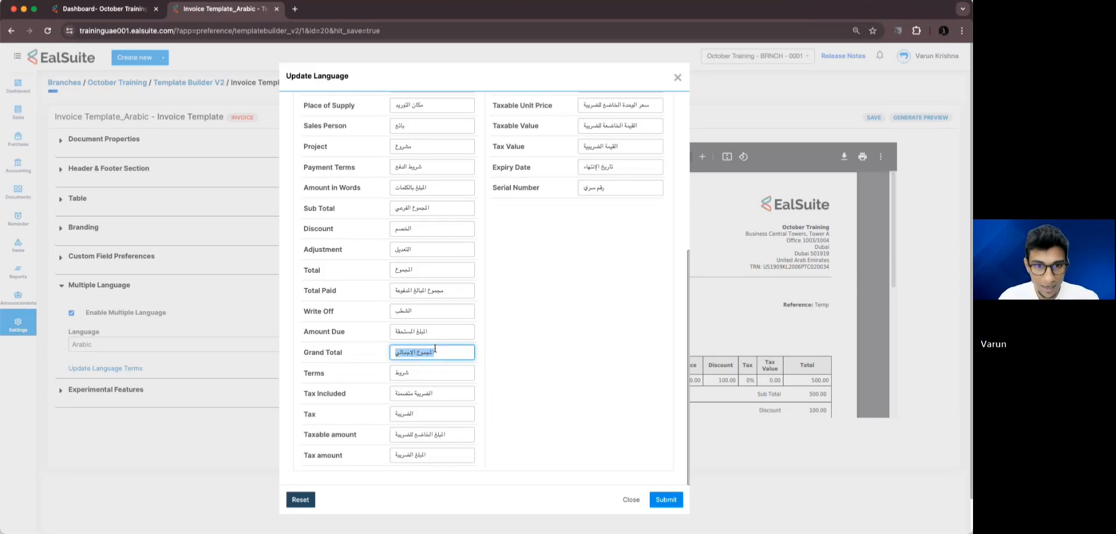
text(Grand Total)
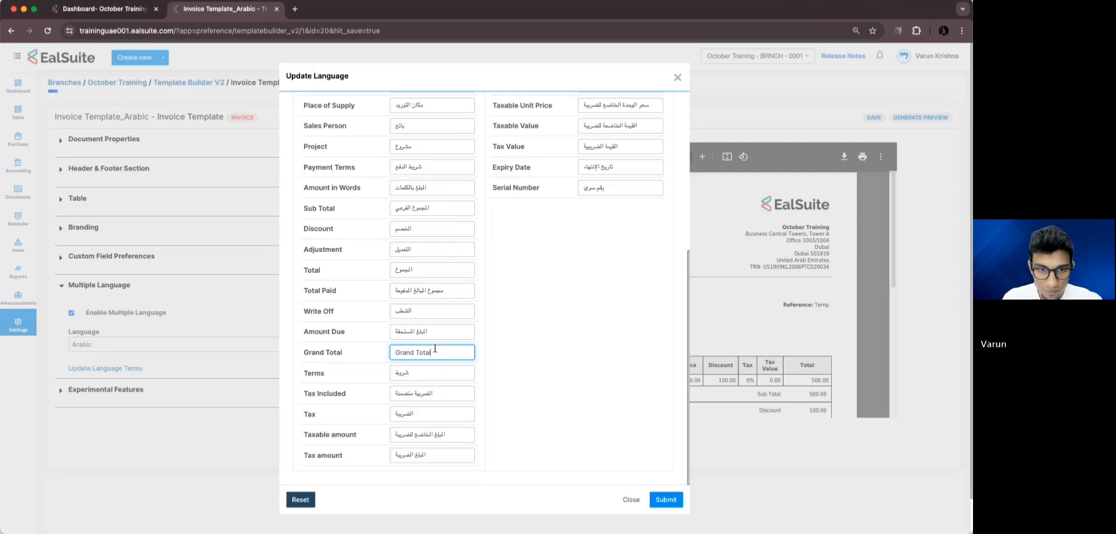
click(667, 499)
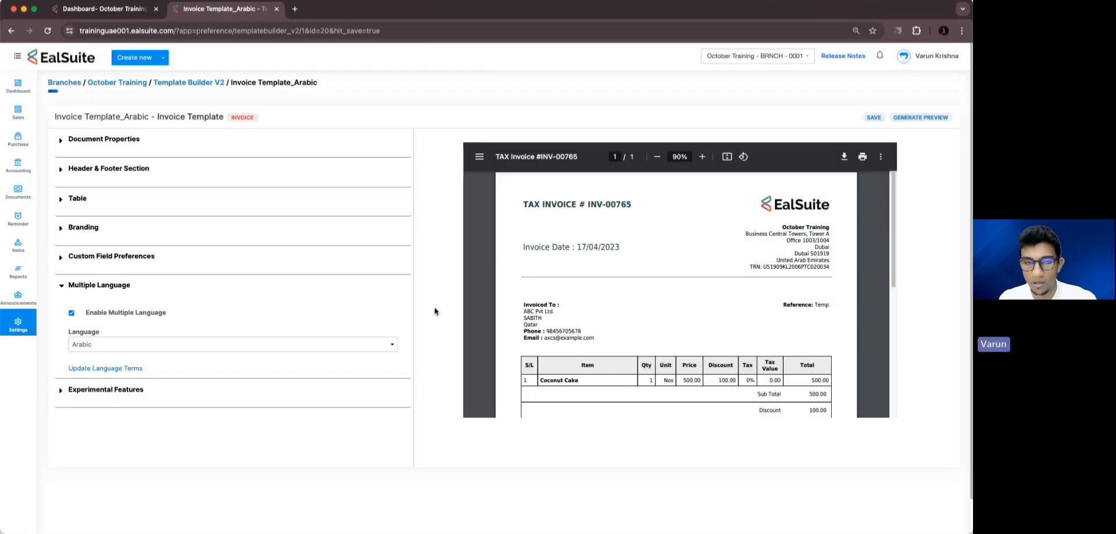
- Generate the template preview, check the Arabic labels across the sample invoice, and save the template
click(903, 119)
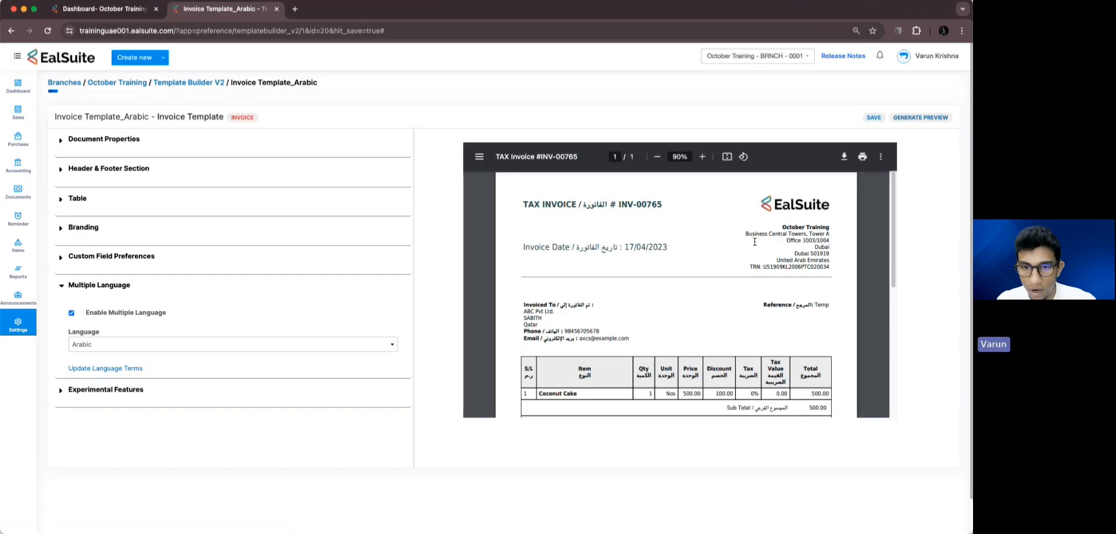
scroll(754, 241, down, 1)
scroll(754, 241, down, 4)
scroll(708, 273, up, 3)
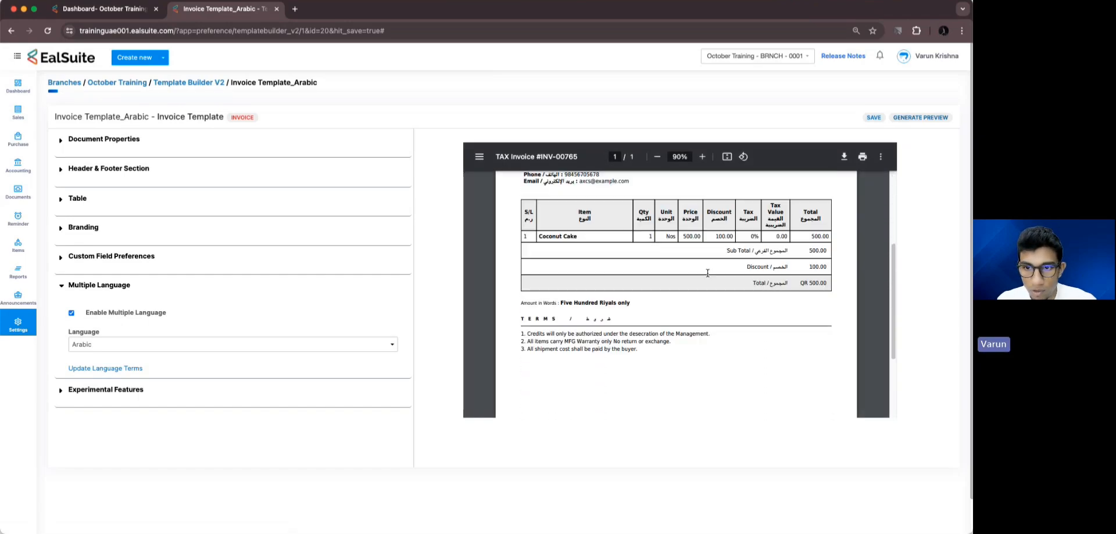
scroll(708, 272, up, 4)
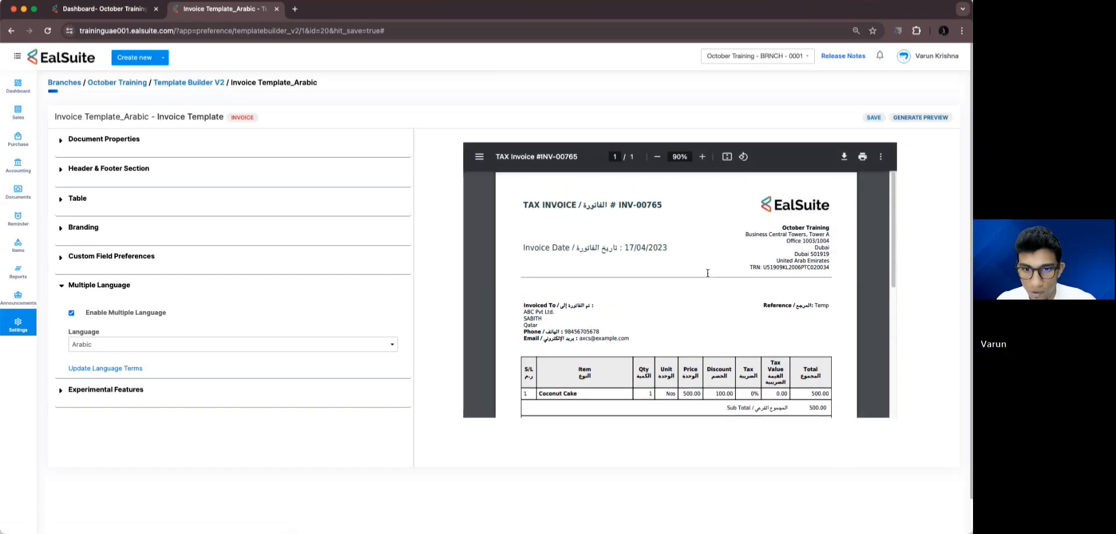
scroll(707, 273, down, 4)
scroll(708, 273, up, 3)
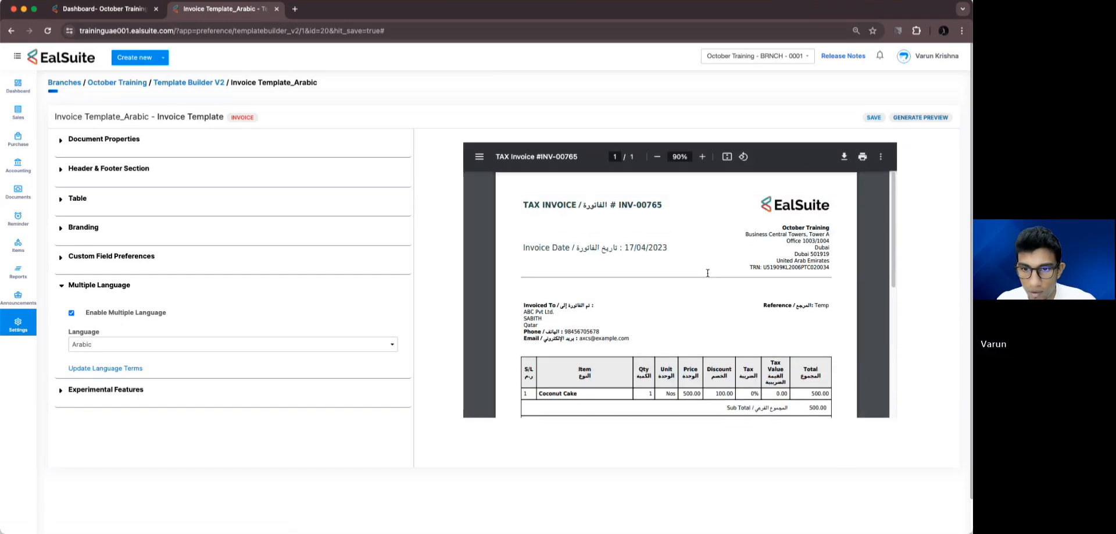
click(874, 117)
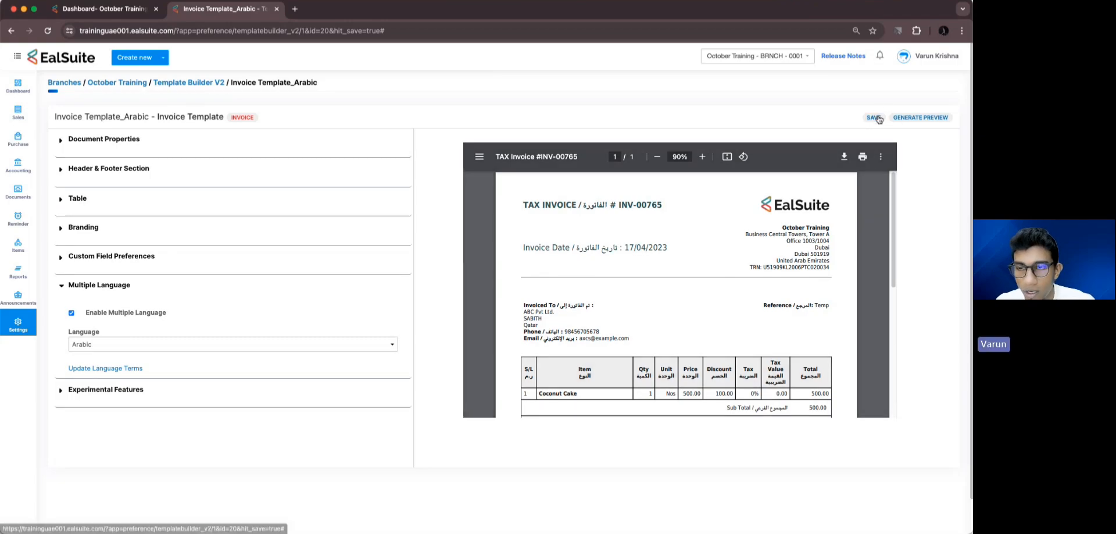
- Reopen the template's language terms, clear the Grand Total translation, and reset the terms to their defaults
click(125, 369)
scroll(377, 352, down, 5)
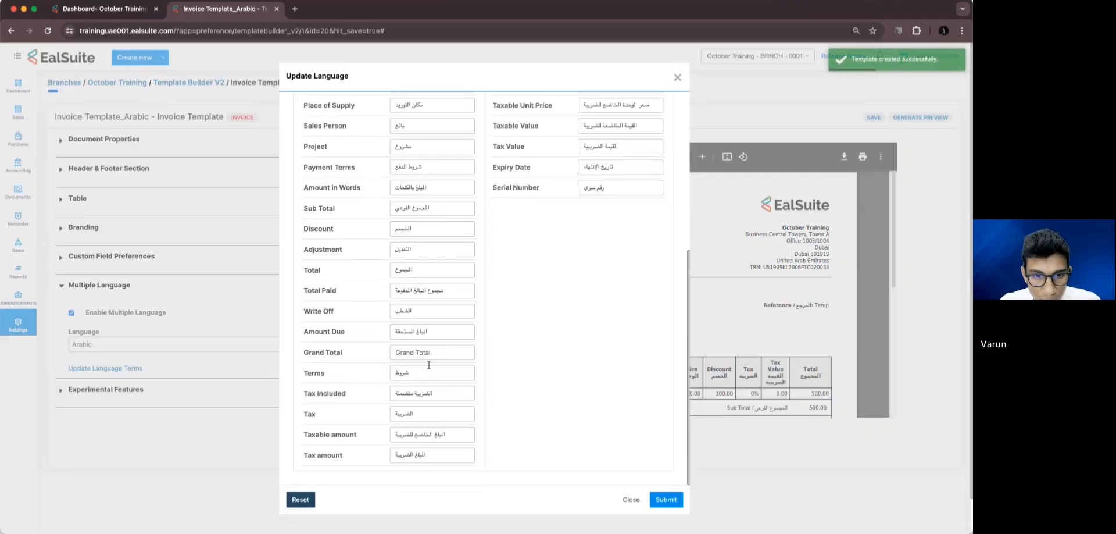
click(434, 353)
drag(434, 353, 387, 356)
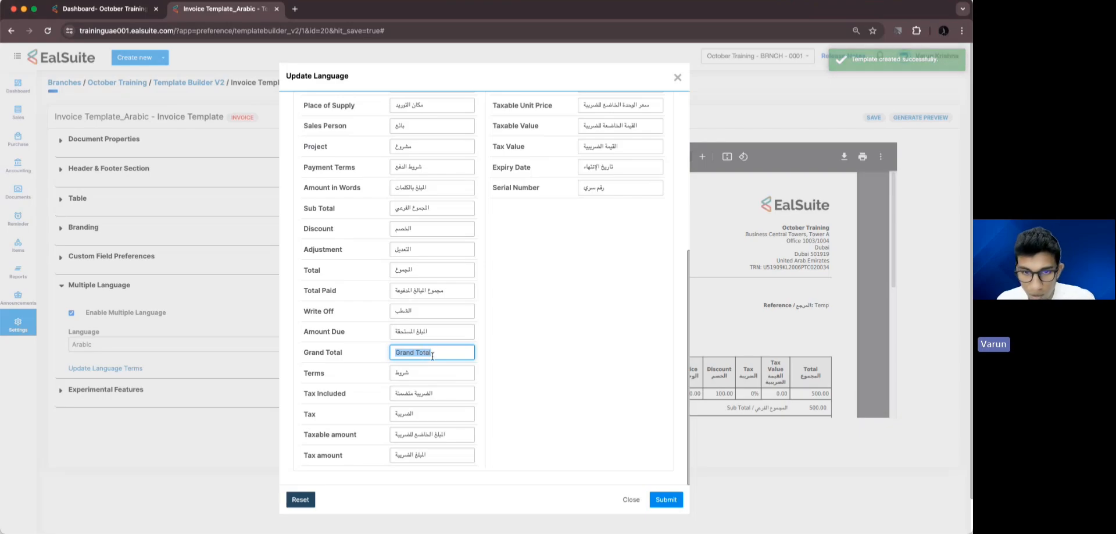
key(BackSpace)
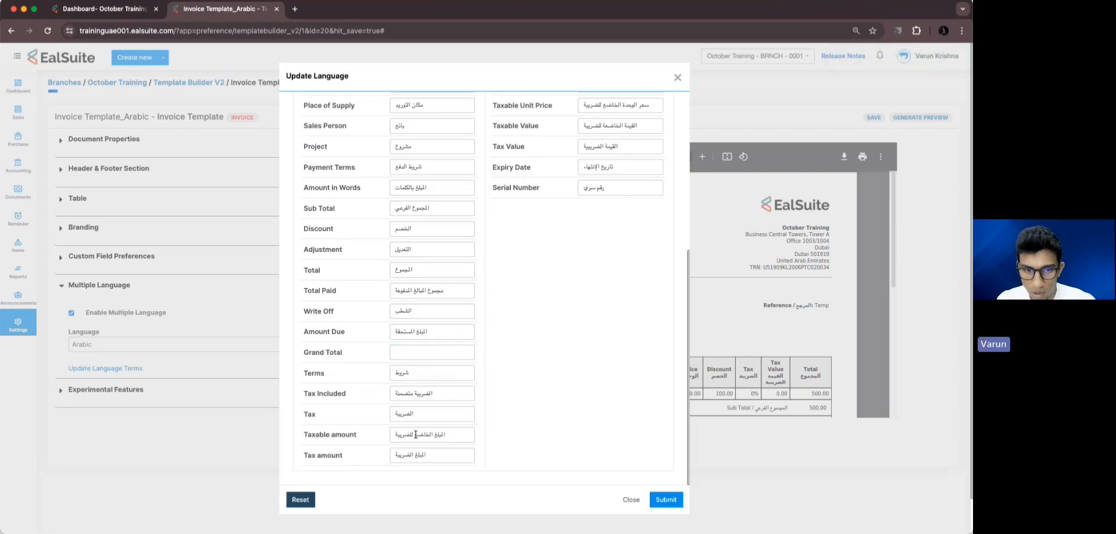
click(307, 501)
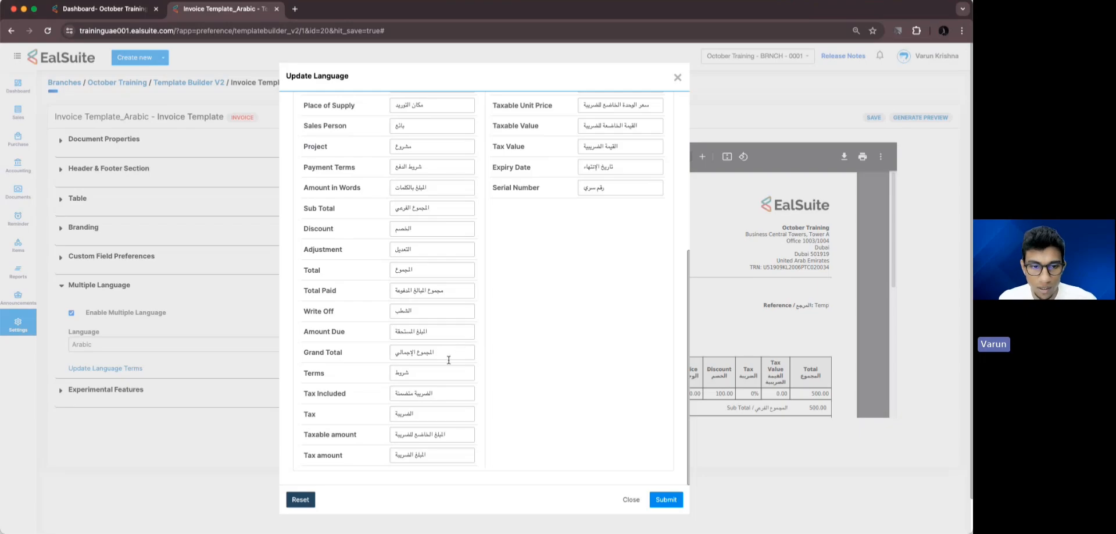
- Set the Terms translation in the general translations to "Terms" and submit the language terms
double_click(435, 376)
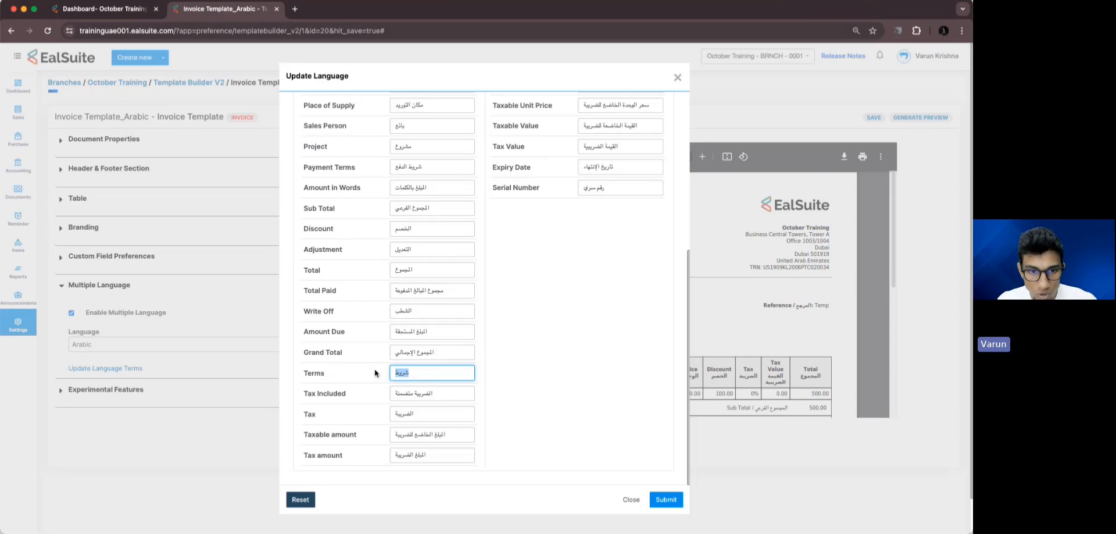
text(Terms)
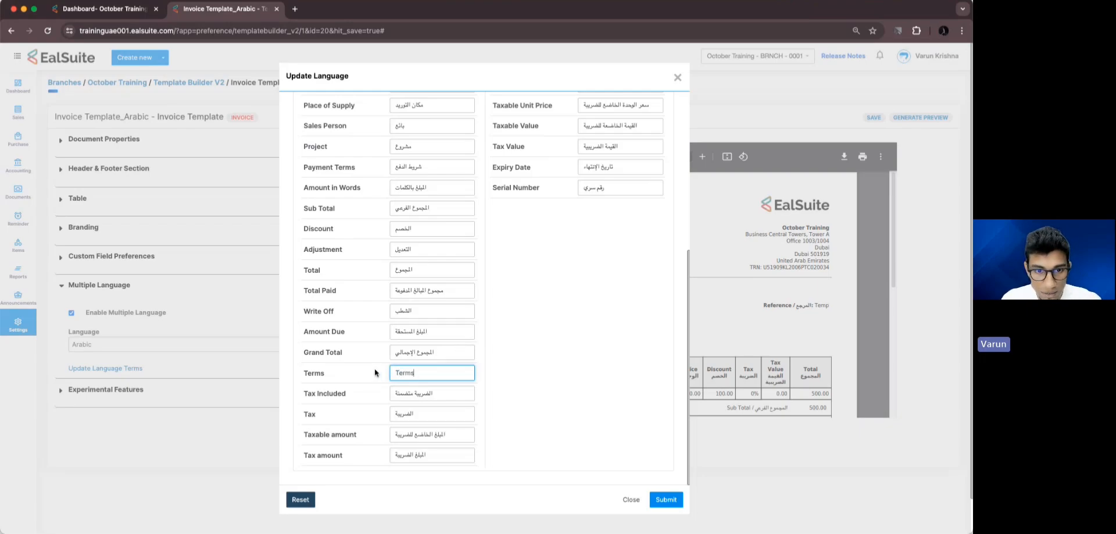
click(660, 500)
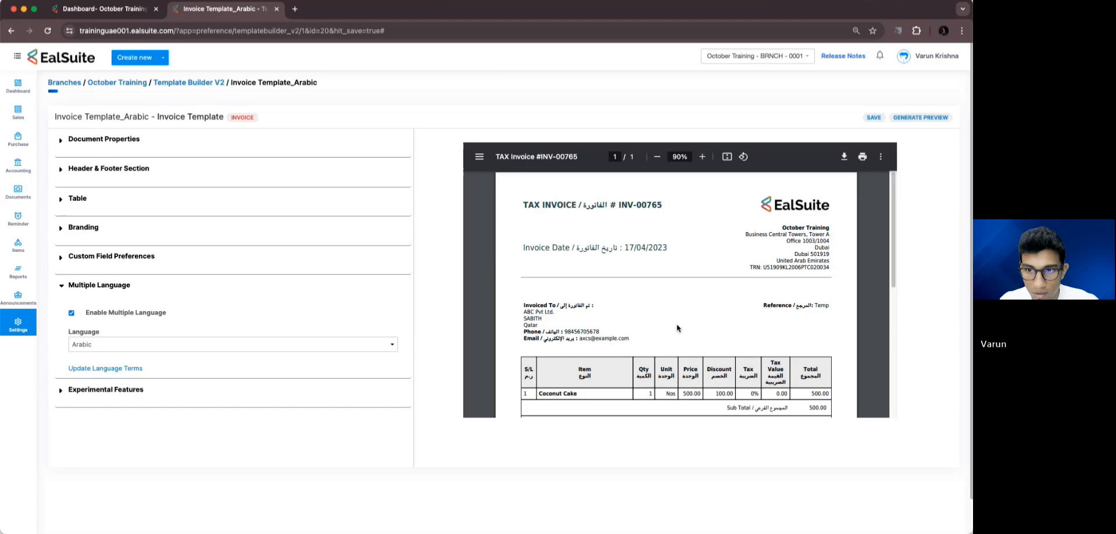
- Regenerate the template preview, check the Terms heading on the sample invoice, and save the template
click(918, 117)
scroll(550, 289, down, 1)
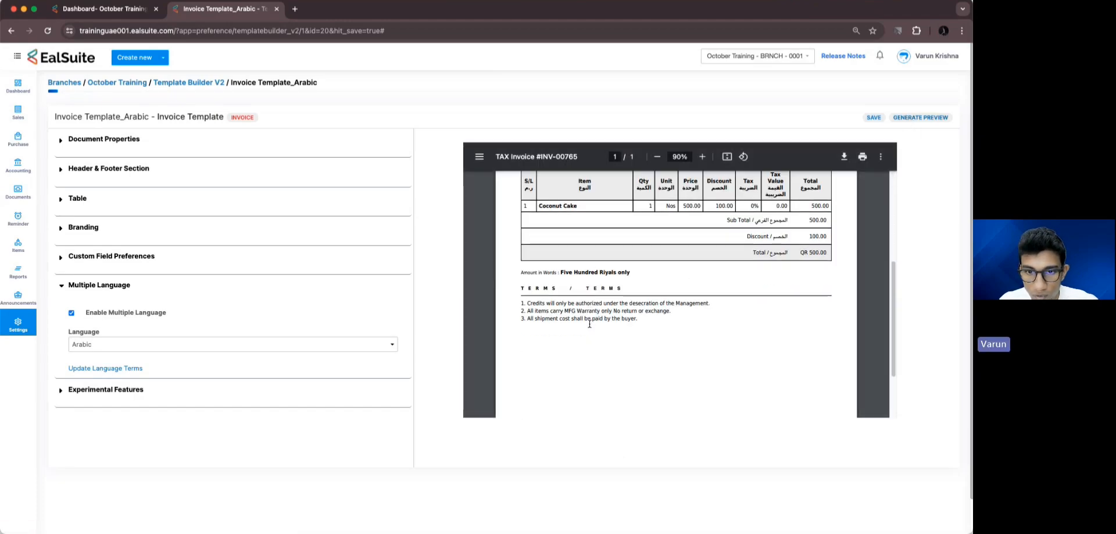
drag(521, 288, 563, 285)
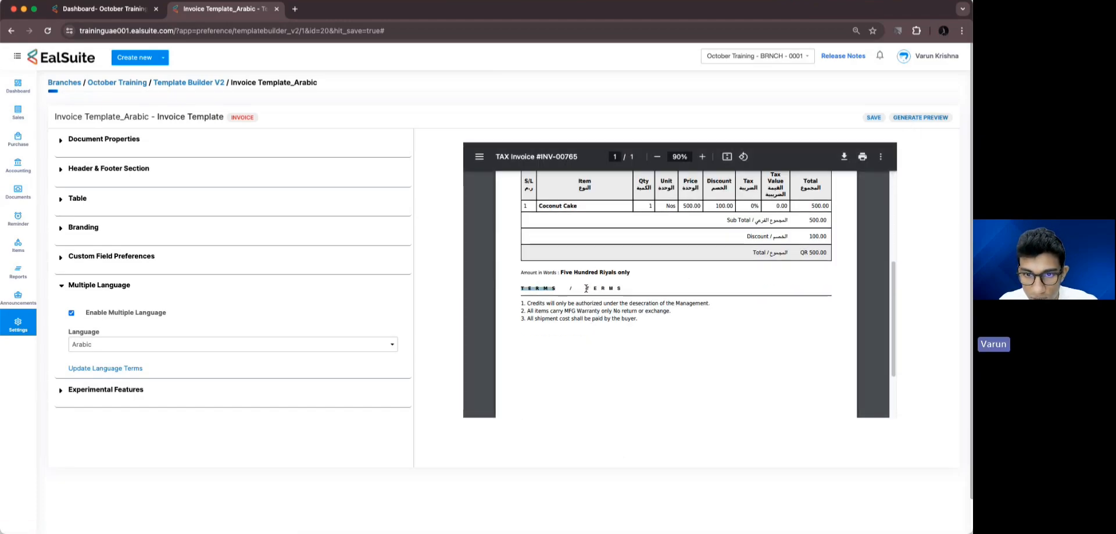
scroll(628, 291, up, 5)
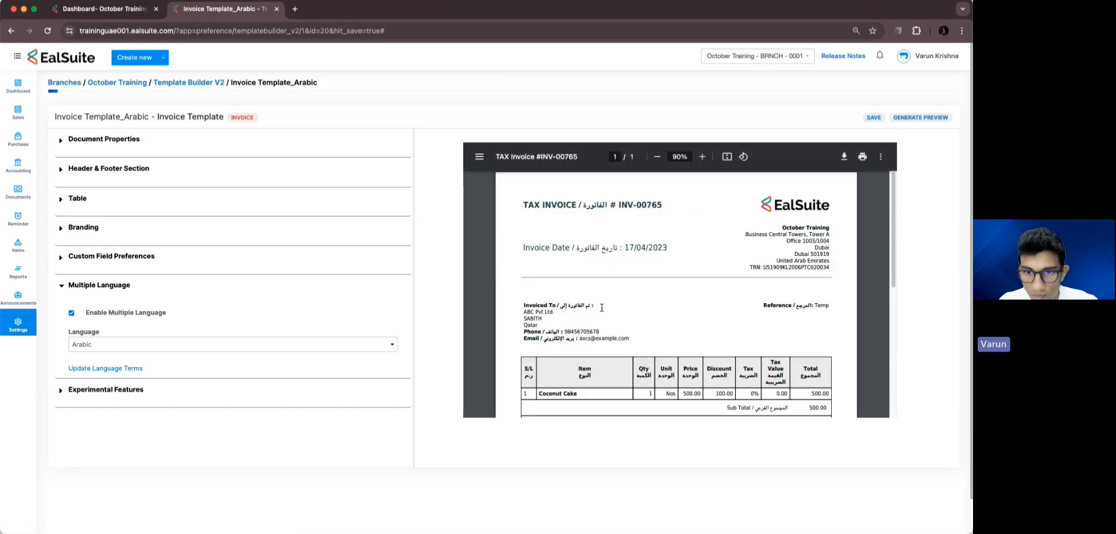
click(869, 120)
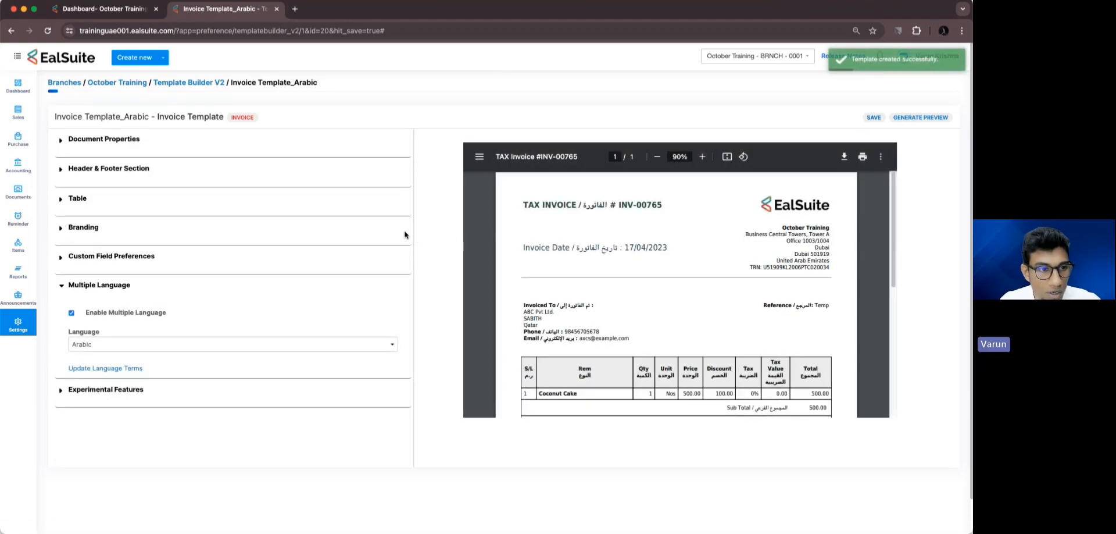
- From the dashboard, open the sales invoice list in a new tab and view the newest invoice
click(125, 13)
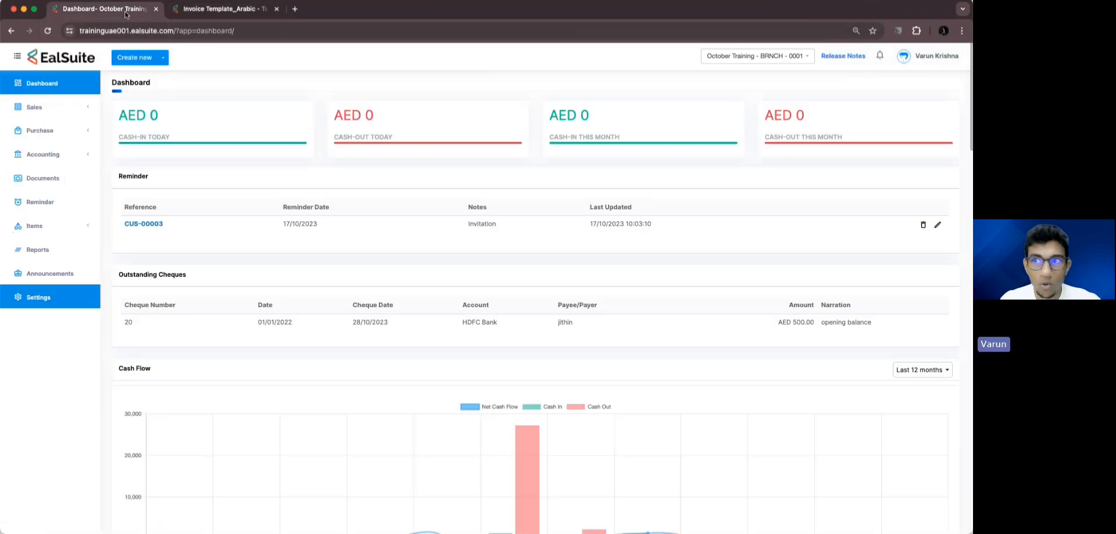
click(83, 107)
super+click(58, 139)
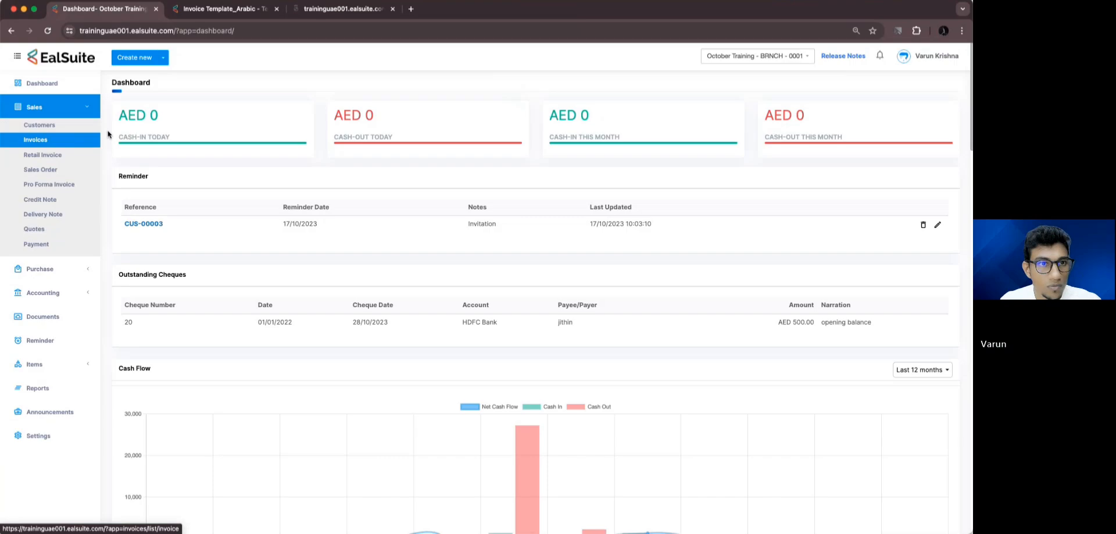
click(296, 14)
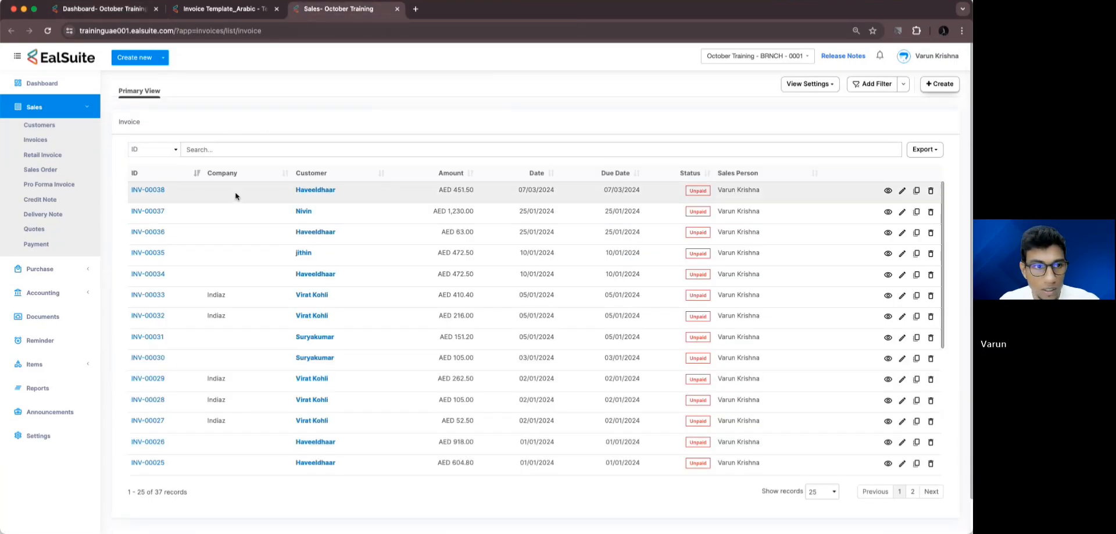
click(148, 190)
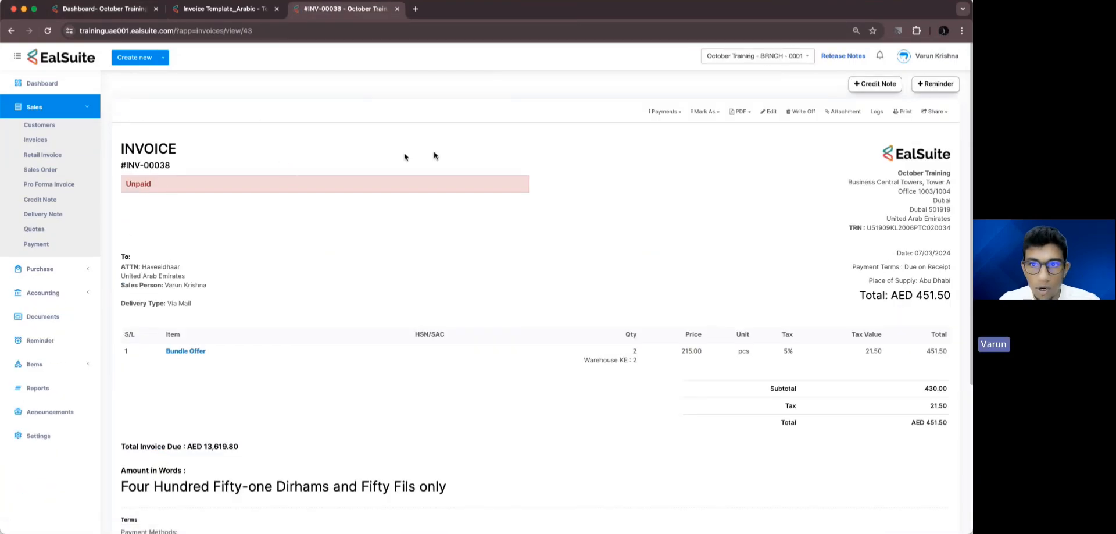
- View the invoice's PDF with Invoice Template 1 and check its Terms heading
click(739, 111)
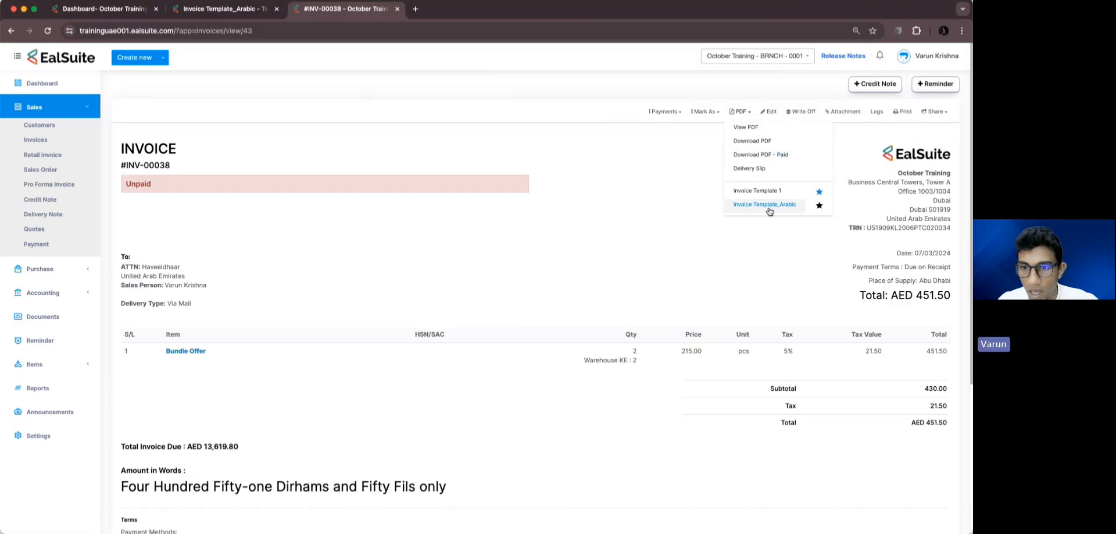
click(757, 190)
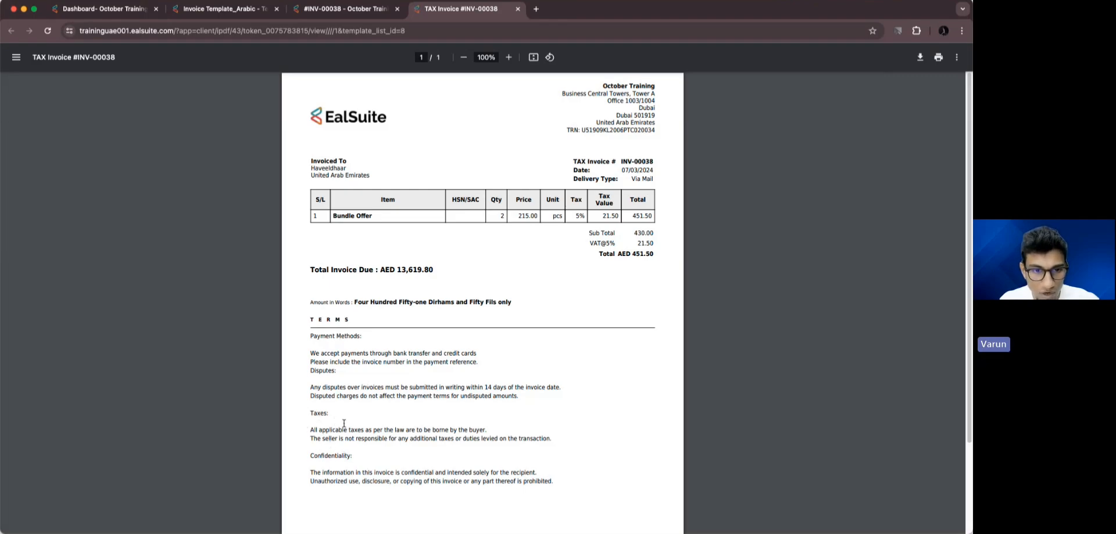
double_click(311, 318)
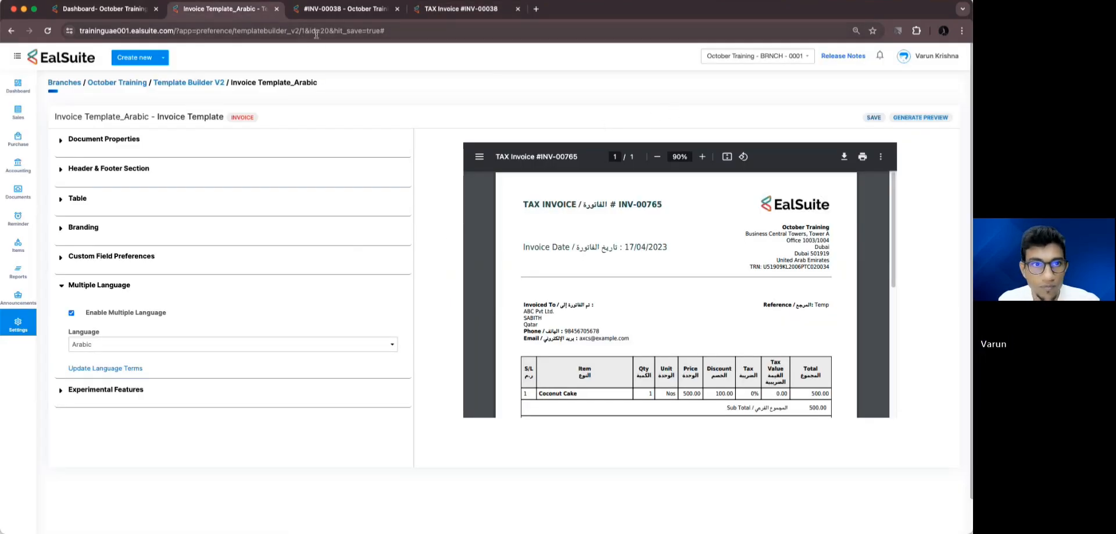
- View the same invoice's PDF with Invoice Template_Arabic and review its bilingual labels down to the terms section
key(ctrl+Tab)
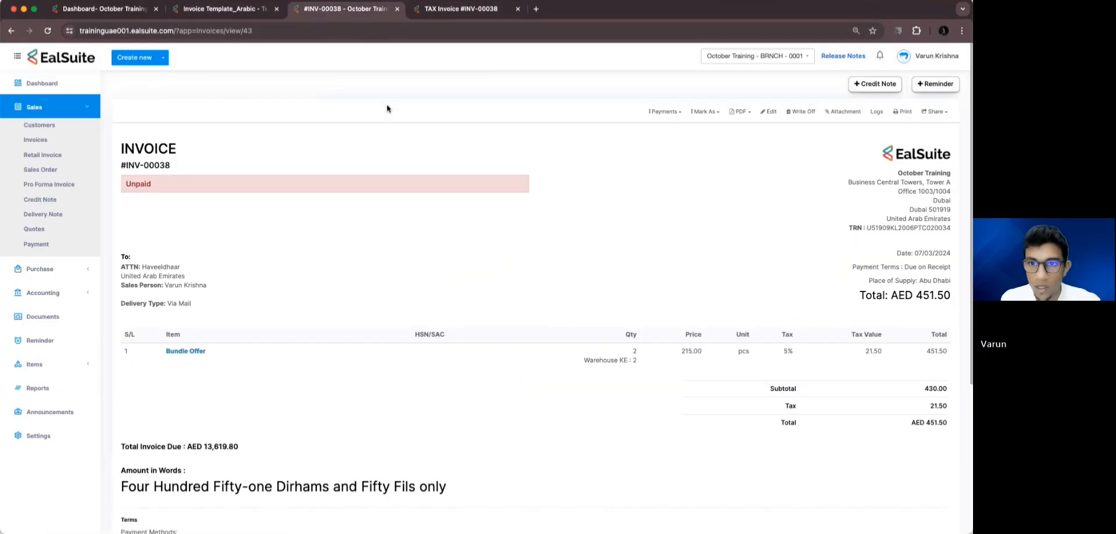
click(739, 111)
click(760, 205)
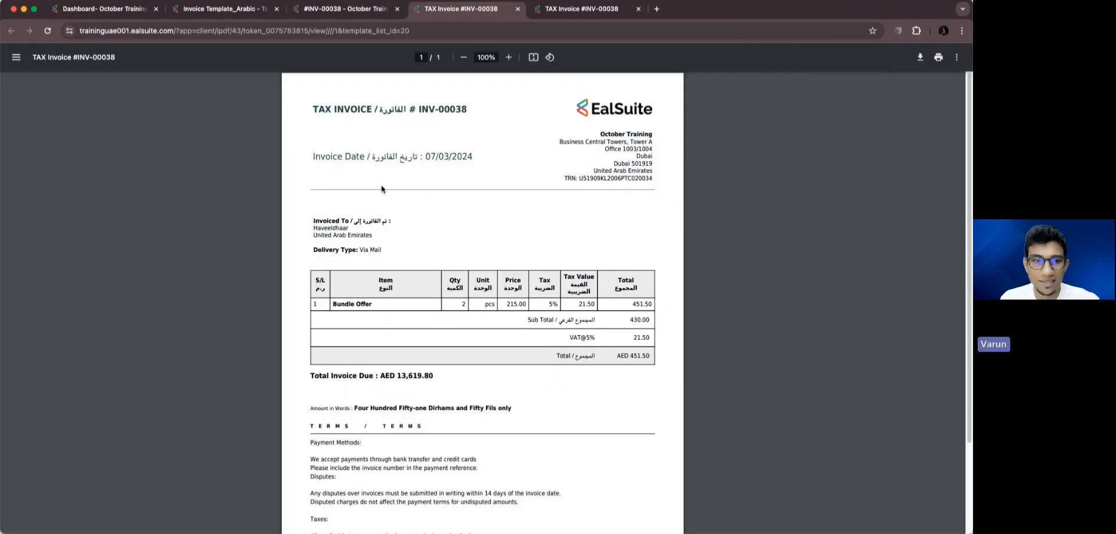
scroll(382, 188, down, 4)
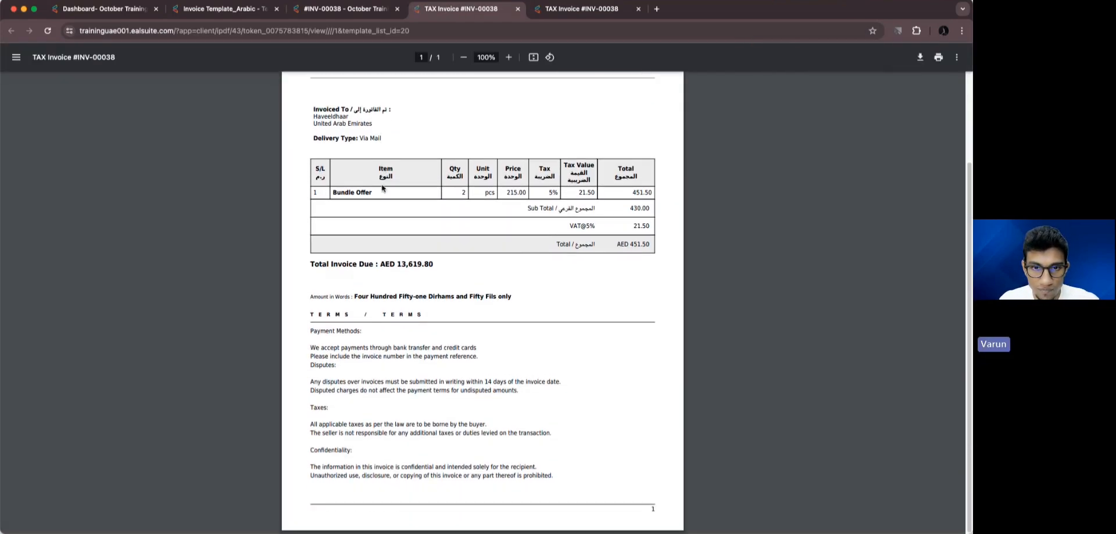
scroll(388, 199, up, 4)
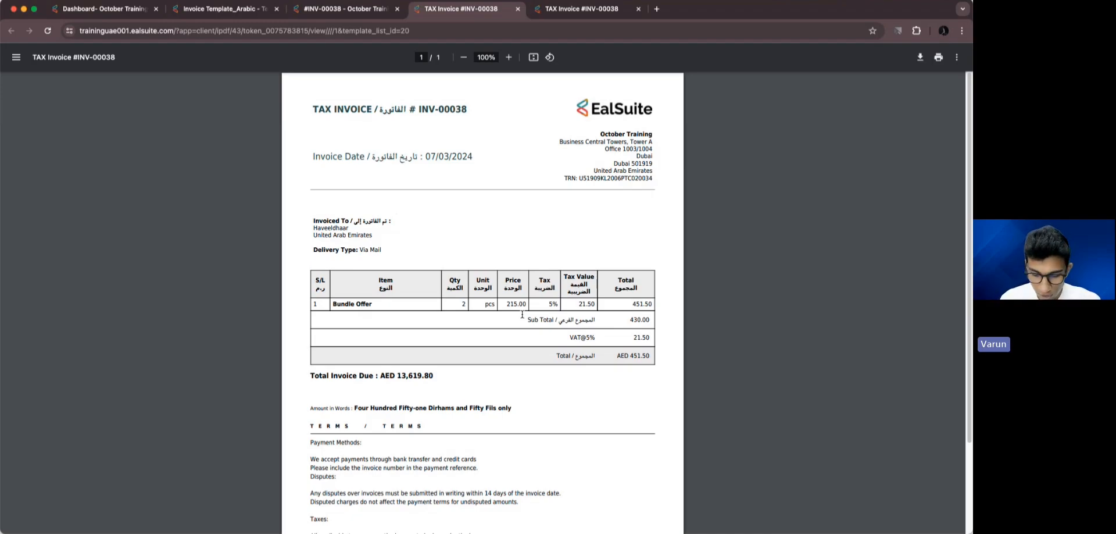
- Examine the Terms heading and its translation in the PDF made with the Arabic template
key(ctrl+shift+Tab)
key(ctrl+Tab)
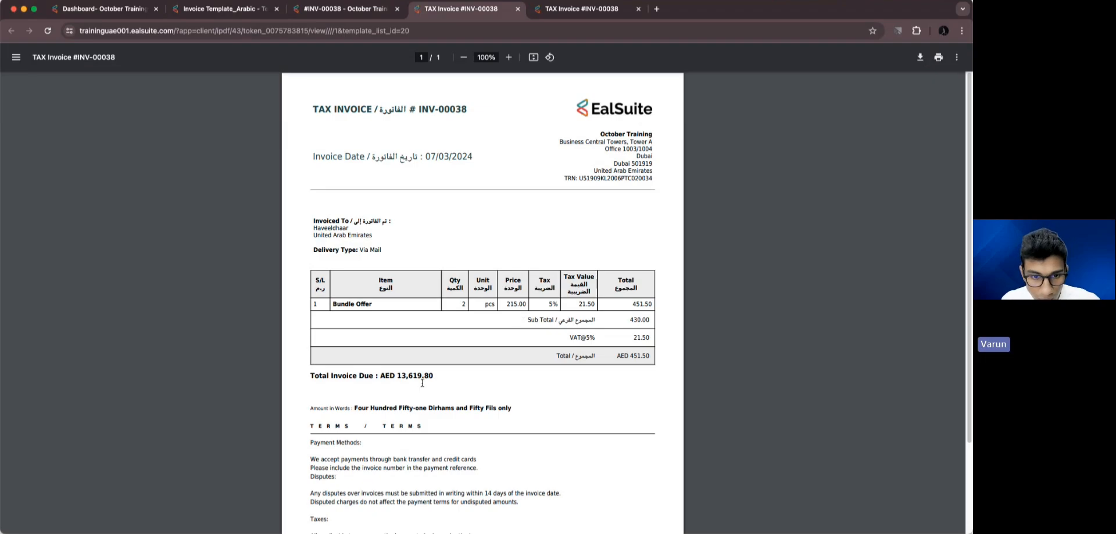
double_click(383, 425)
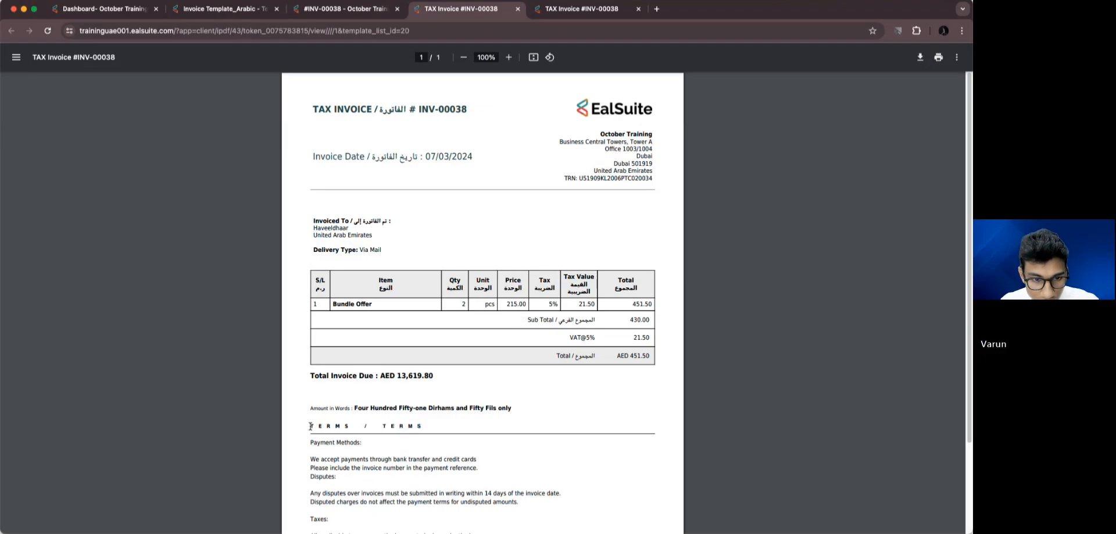
double_click(353, 427)
click(352, 427)
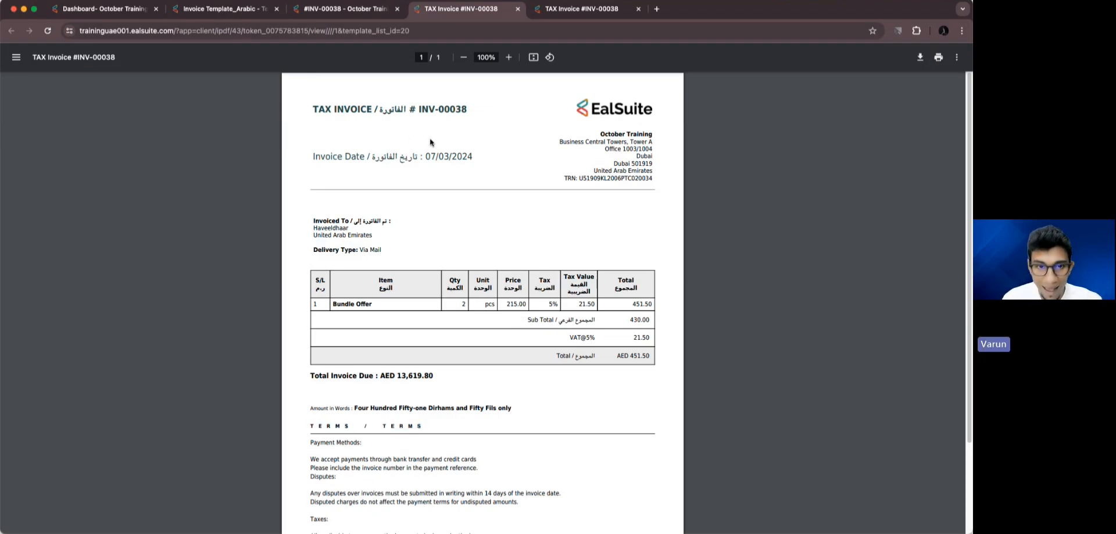
- Return to the Invoice Template_Arabic builder, reset its Arabic language terms to the default translations, submit them and save the template
key(ctrl+Tab)
key(ctrl+shift+Tab)
key(ctrl+shift+Tab)
key(ctrl+shift+Tab)
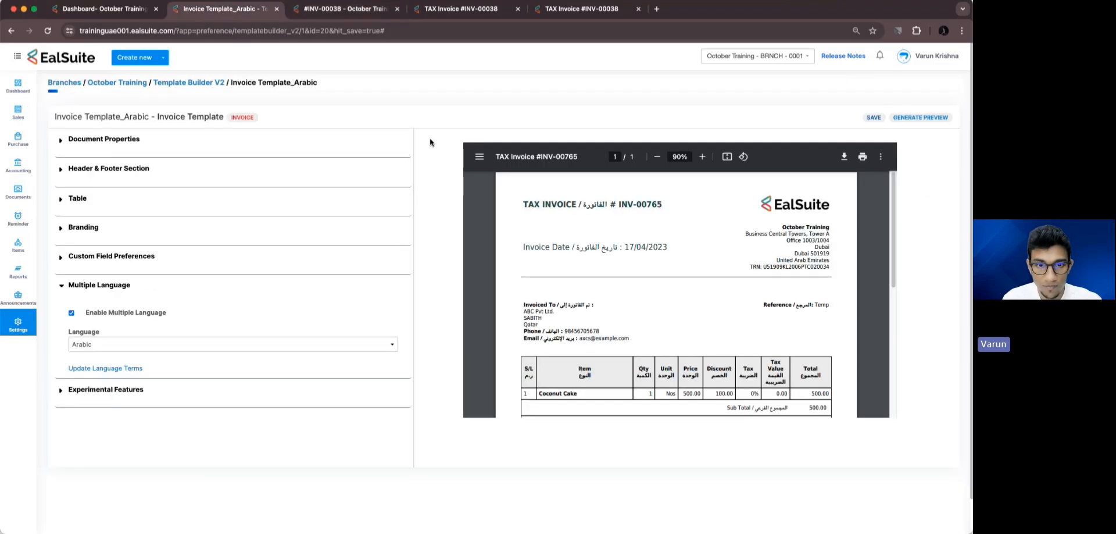
click(130, 368)
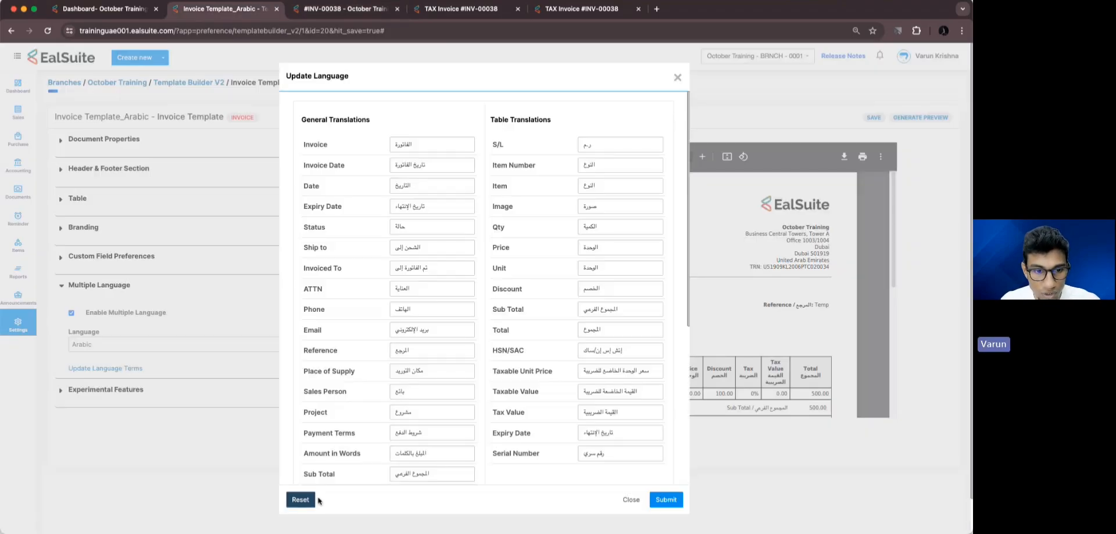
click(671, 505)
click(873, 117)
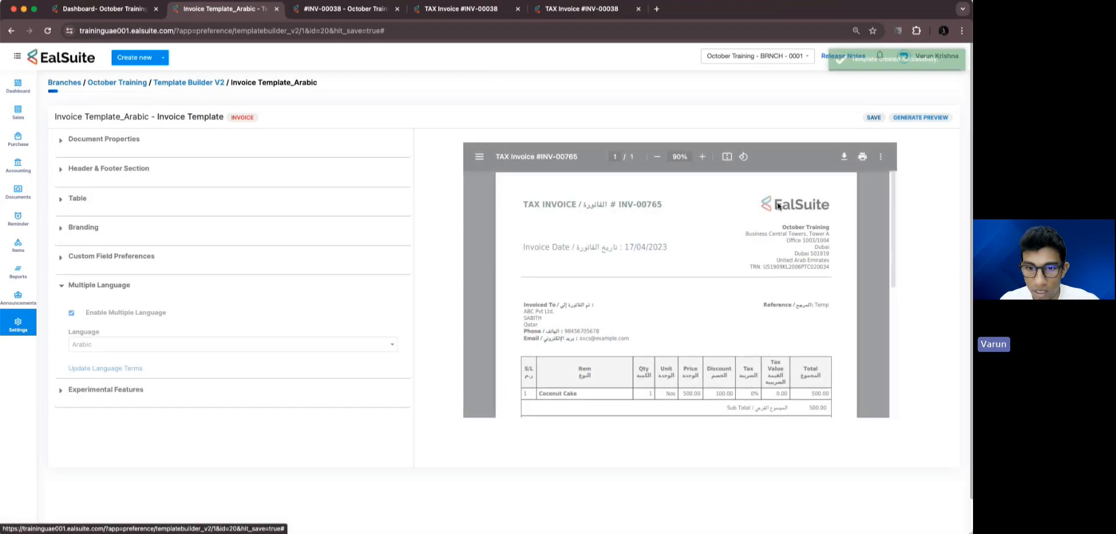
- Generate a new preview of the Arabic invoice template and check the translated Terms heading below the item table
scroll(620, 285, down, 3)
click(905, 120)
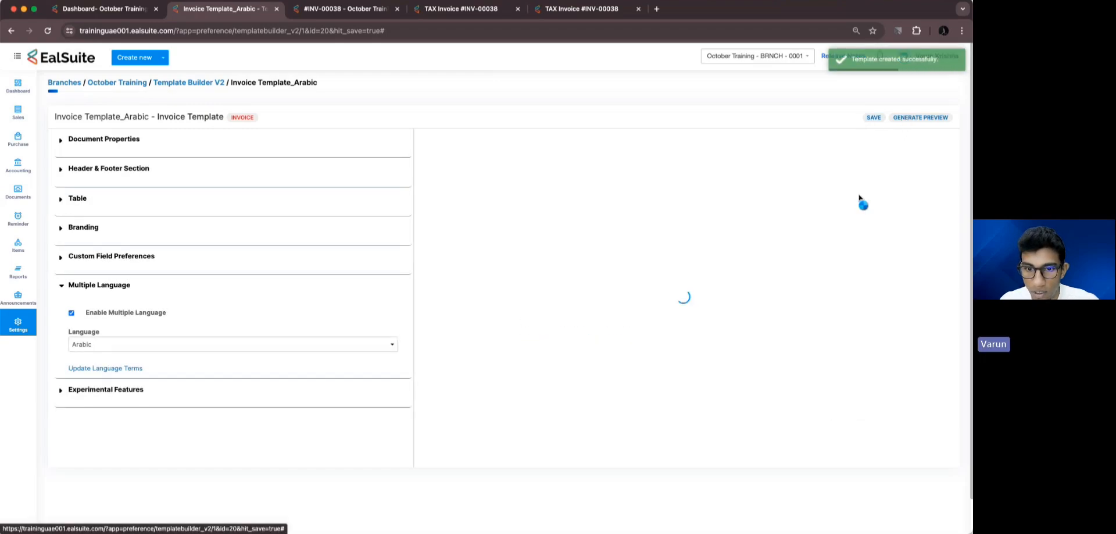
scroll(628, 319, down, 3)
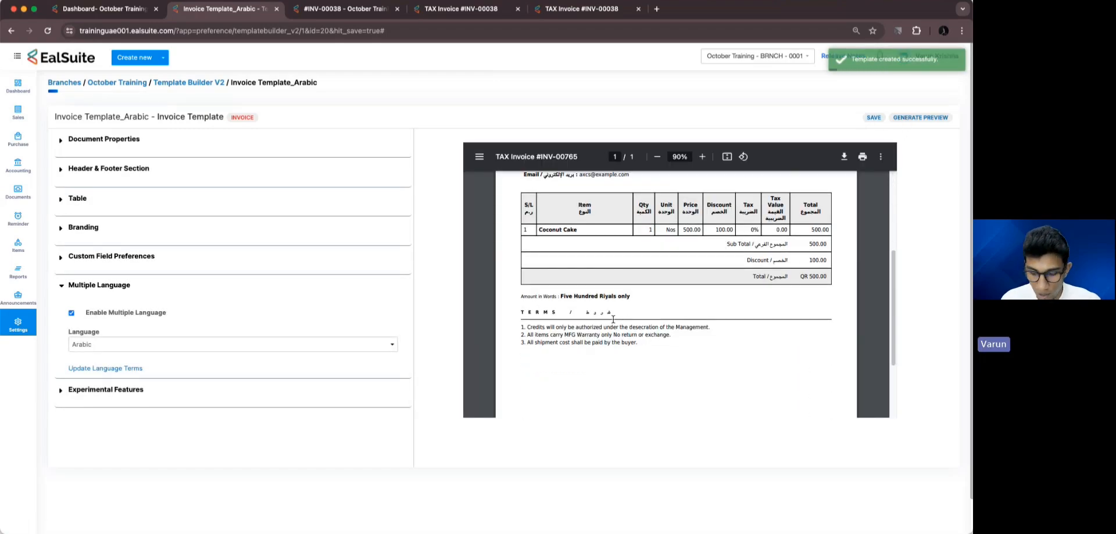
- Reload the INV-00038 PDF made with the Arabic template and check the Terms heading's translation and the terms section
key(ctrl+Tab)
key(ctrl+Tab)
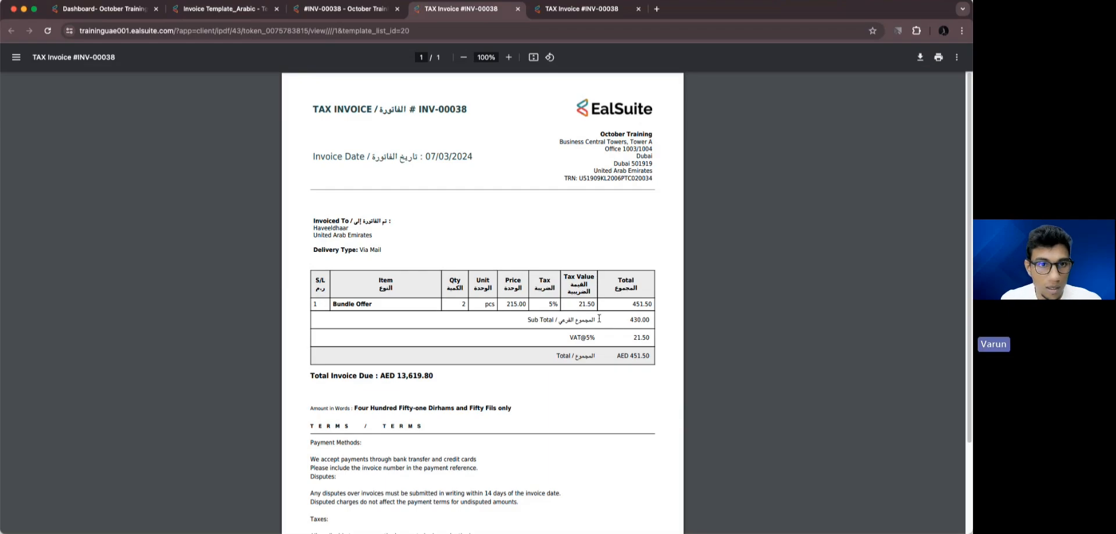
click(52, 35)
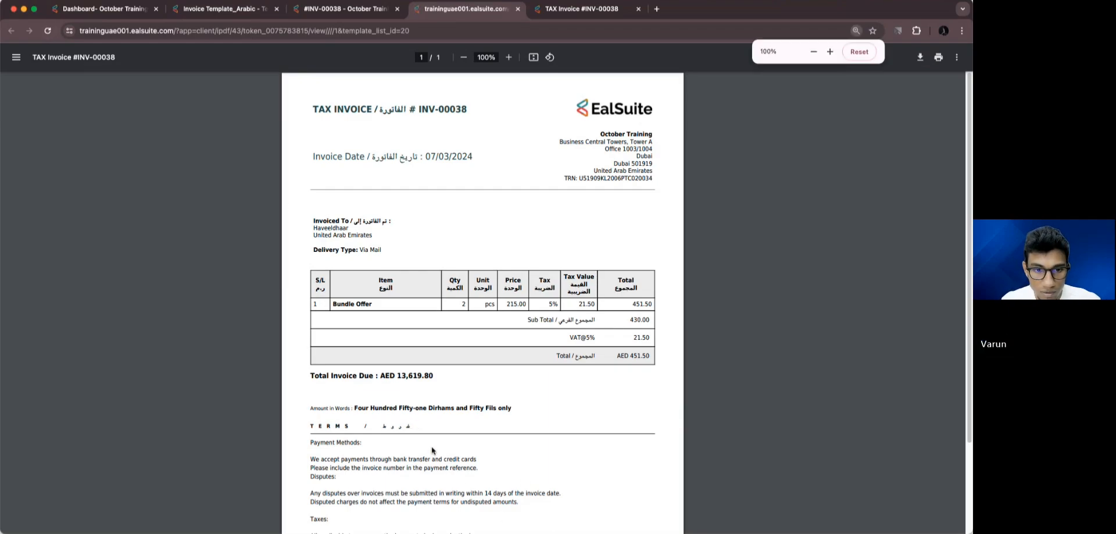
double_click(386, 427)
scroll(466, 420, down, 3)
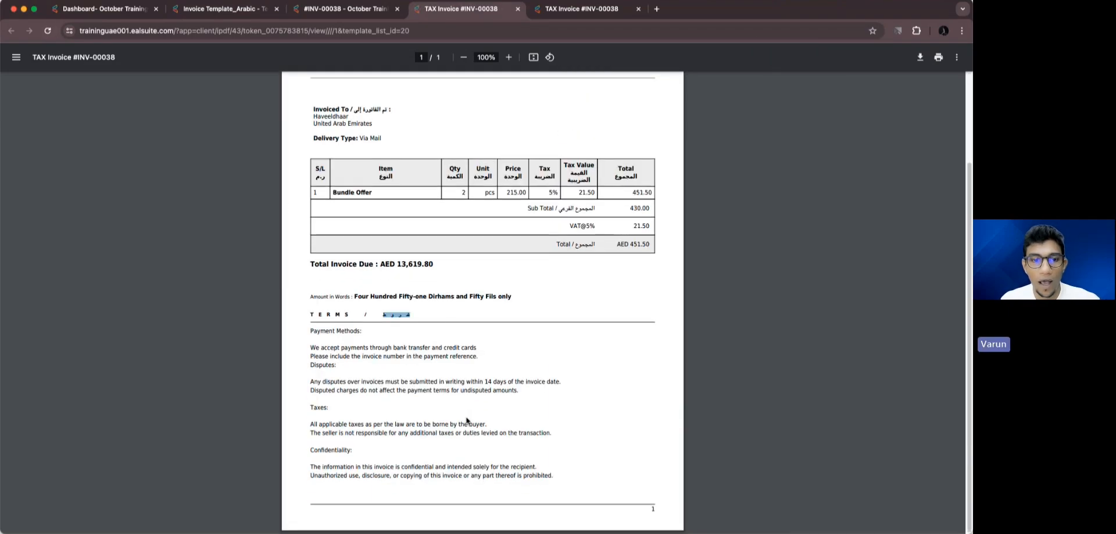
click(461, 415)
scroll(461, 415, up, 3)
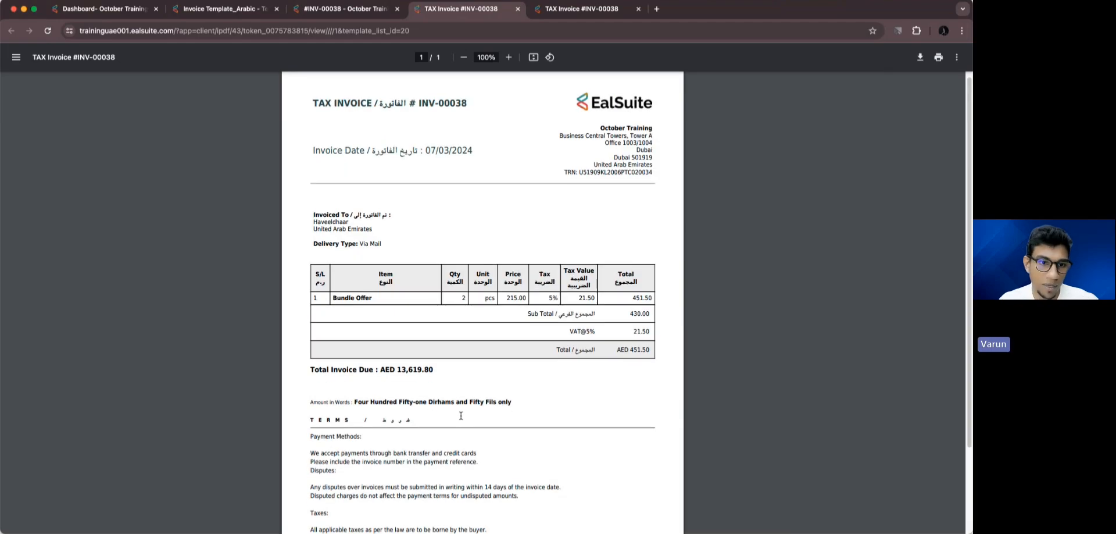